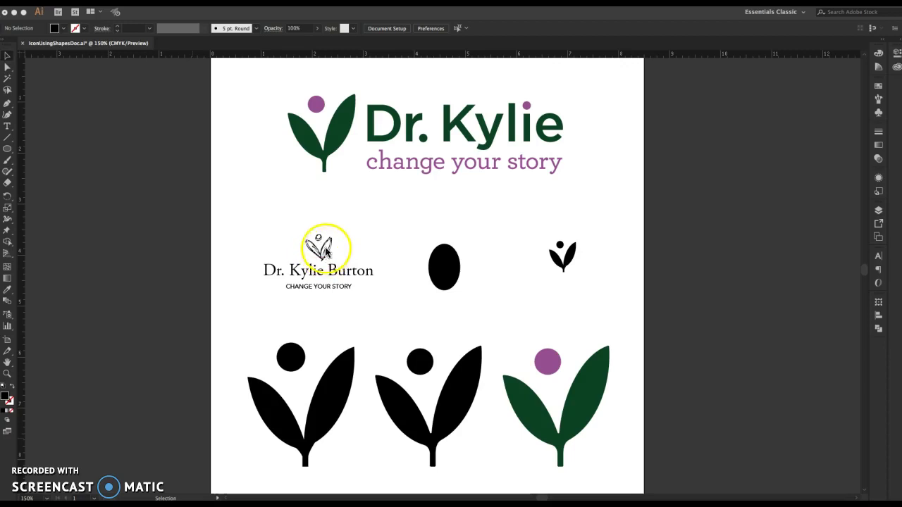
Bring the Illustrator drawing window with the black oval into focus.
click(452, 266)
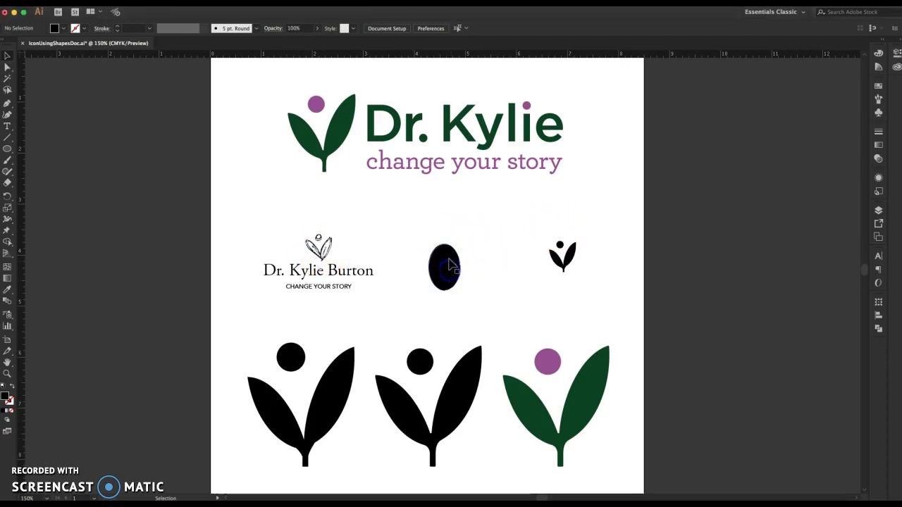
Move the black oval up off the sketch and zoom in closely on it.
mouse_move(444, 268)
mouse_down()
mouse_move(449, 228)
mouse_move(462, 224)
mouse_up()
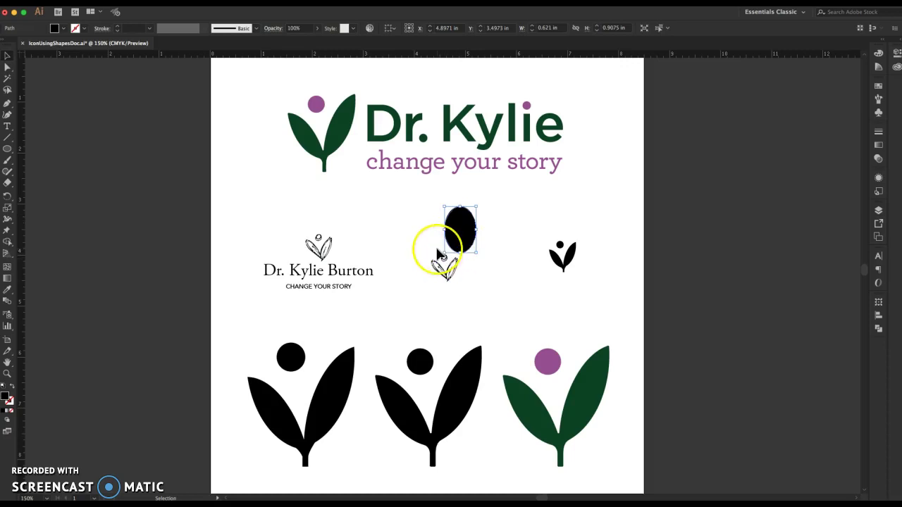
key(a)
key(v)
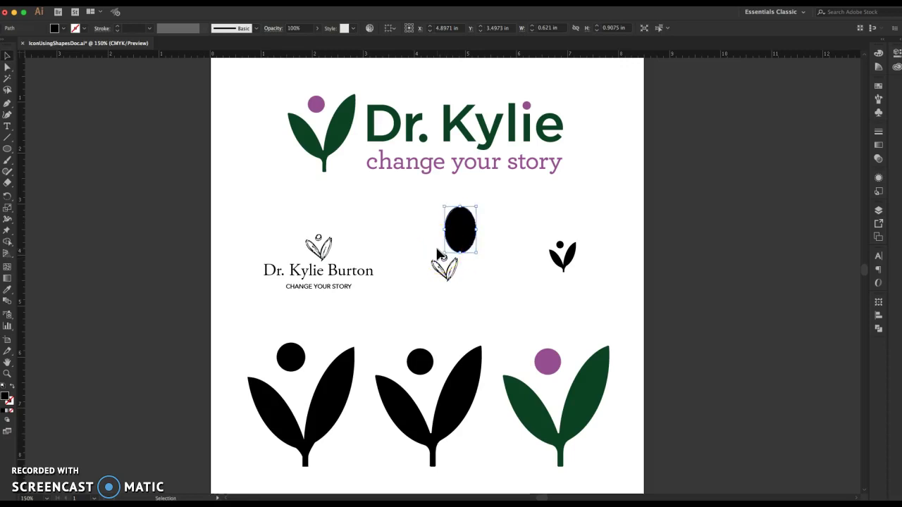
key(a)
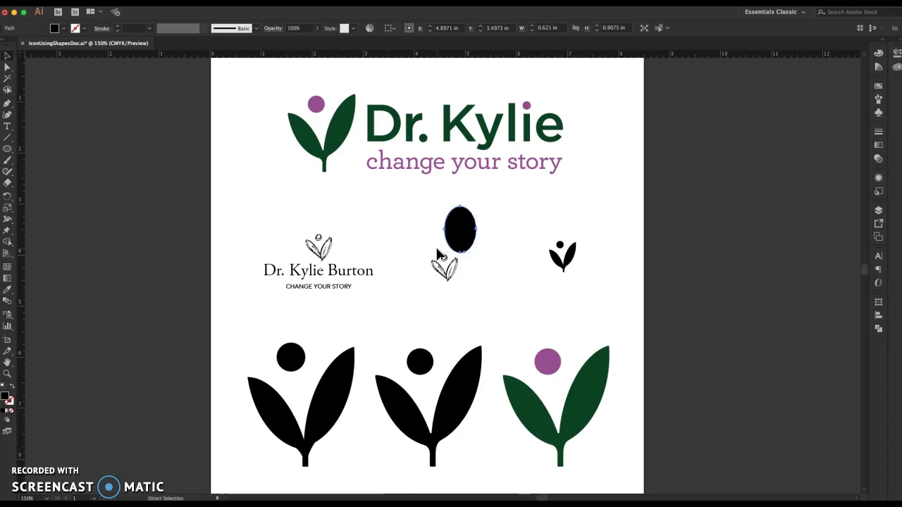
key(super+equal)
key(super+equal)
key(super+equal)
key(super+equal)
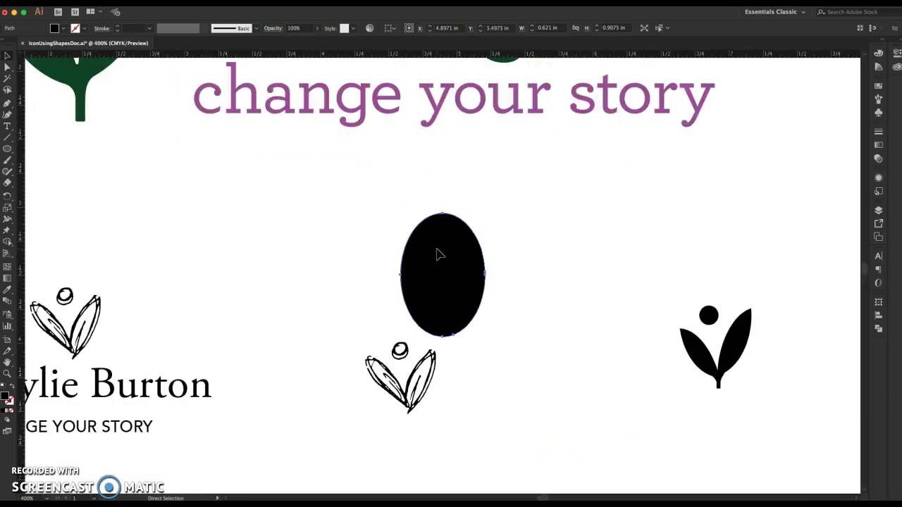
key(super+equal)
key(v)
click(447, 246)
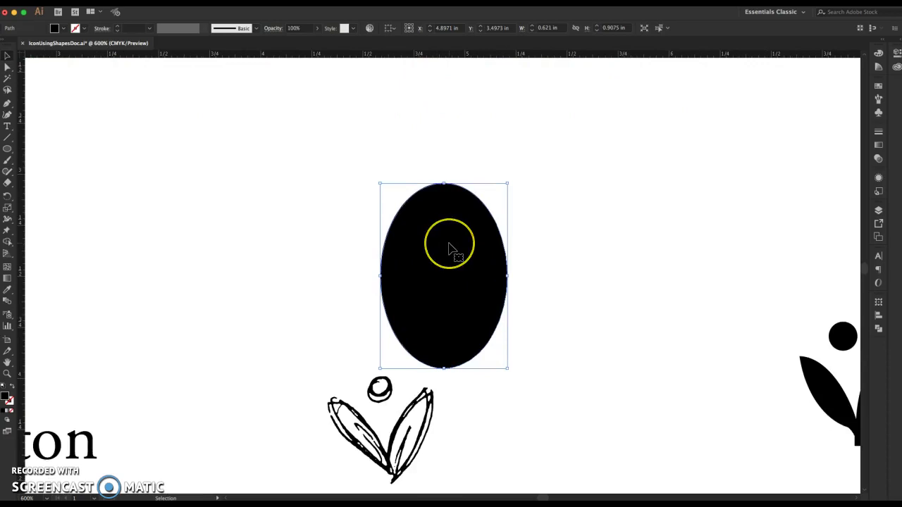
Set the oval over the sketch beside the right leaf and place a spare copy at upper left.
scroll(452, 250, down, 2)
scroll(452, 252, down, 1)
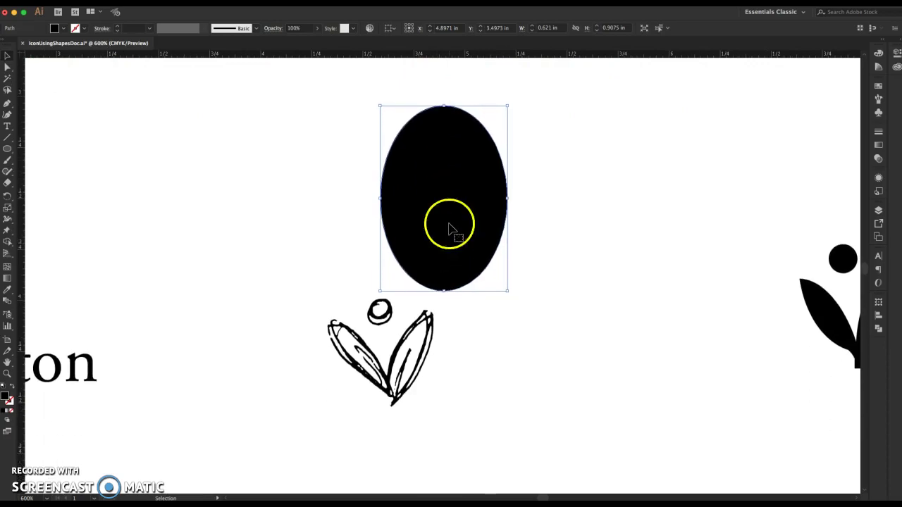
mouse_move(466, 139)
mouse_down()
mouse_move(485, 204)
mouse_move(472, 300)
mouse_up()
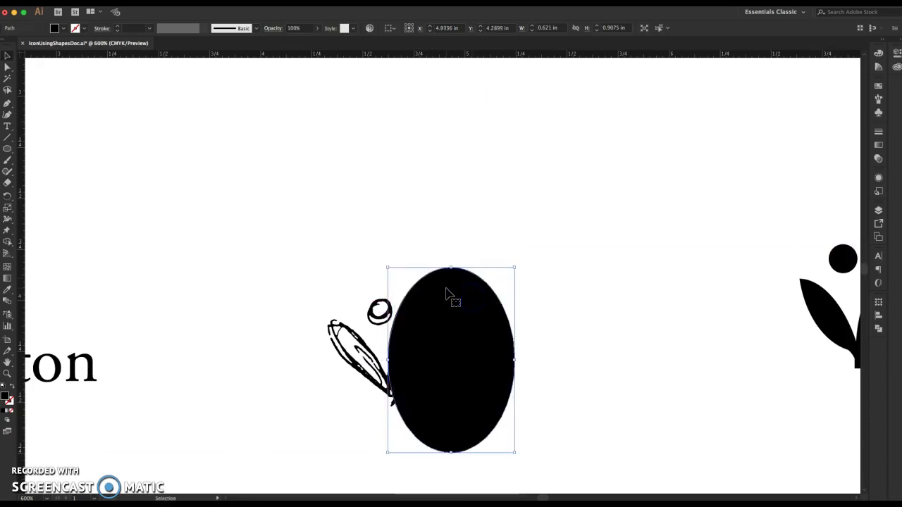
scroll(457, 312, down, 5)
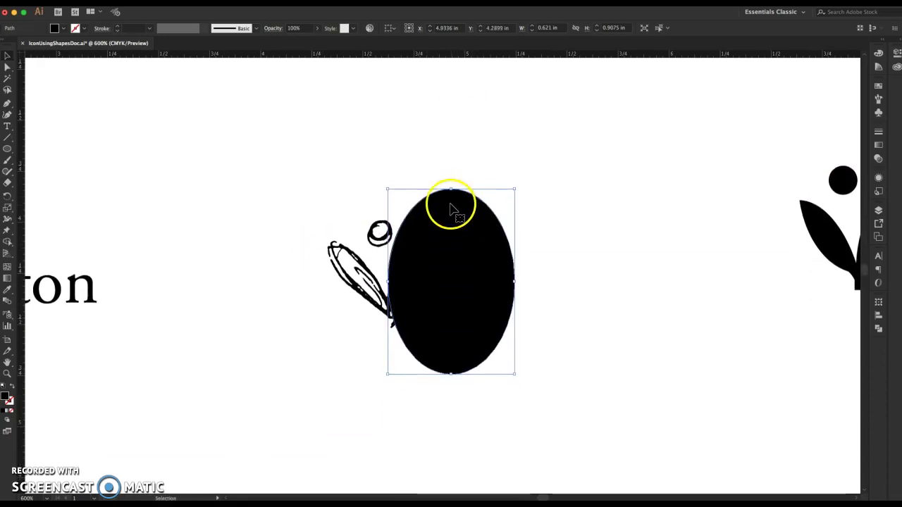
mouse_move(452, 208)
mouse_down()
mouse_move(493, 207)
mouse_move(518, 262)
mouse_move(459, 282)
mouse_move(447, 268)
mouse_up()
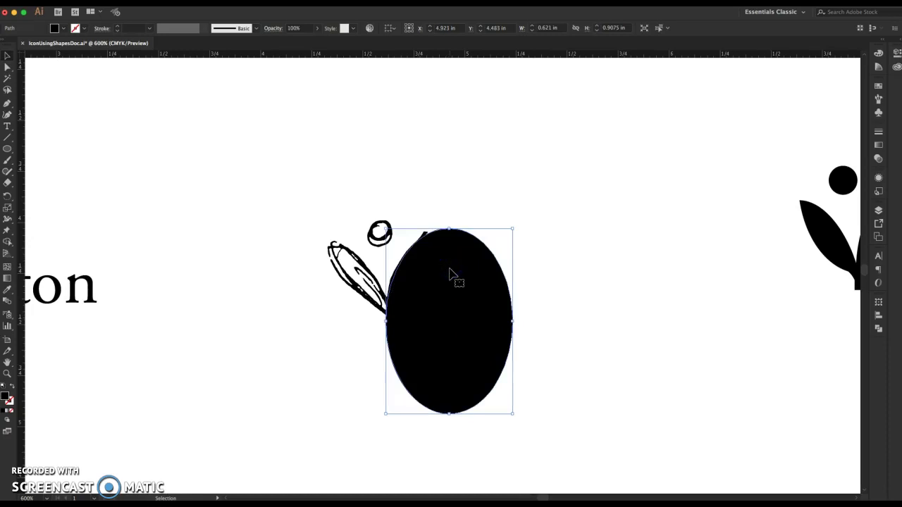
drag(449, 292, 184, 144)
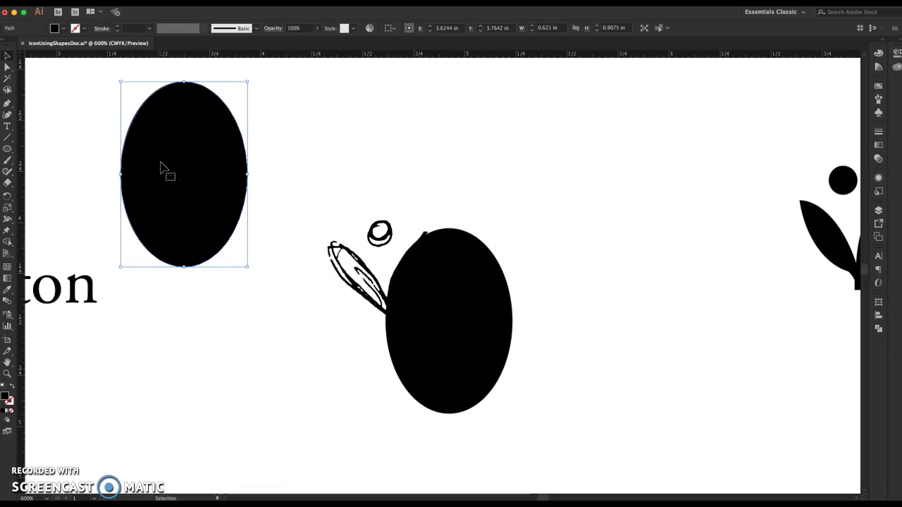
Check the sketch's anchors, then drop a copy of the black oval over its left leaf.
click(228, 179)
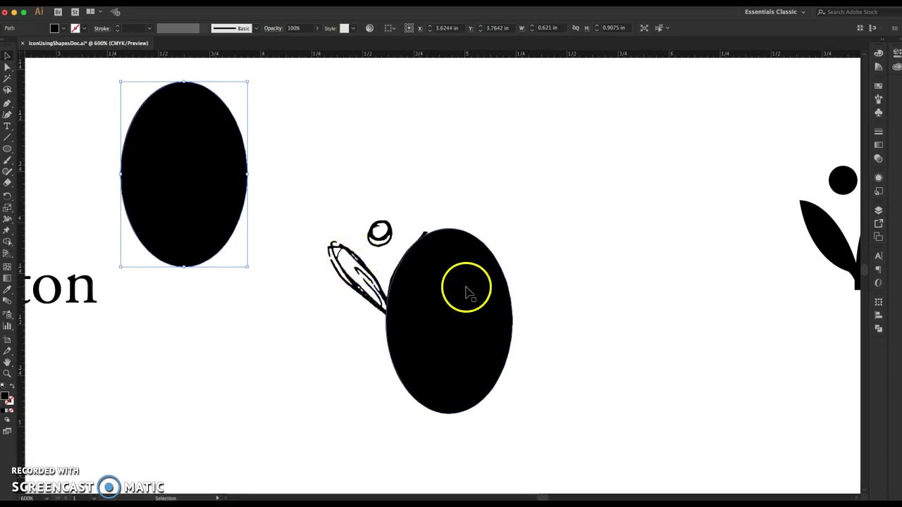
click(355, 282)
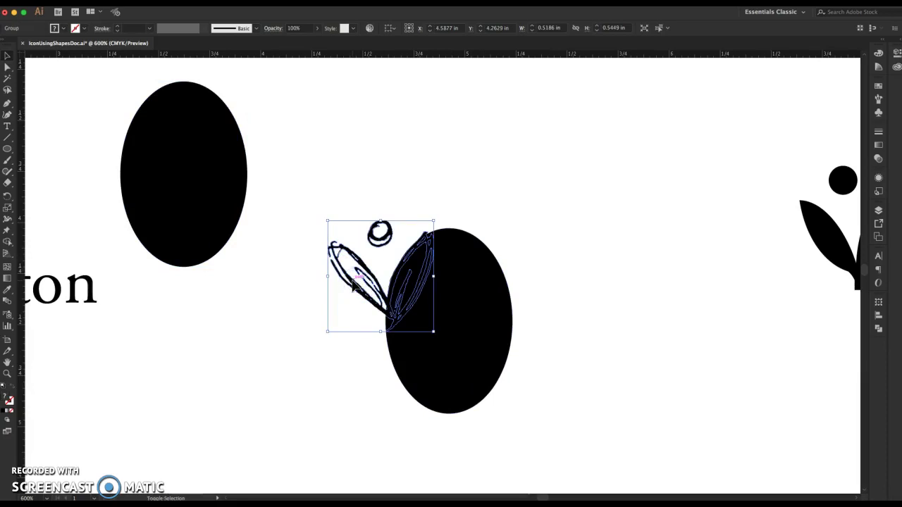
key(a)
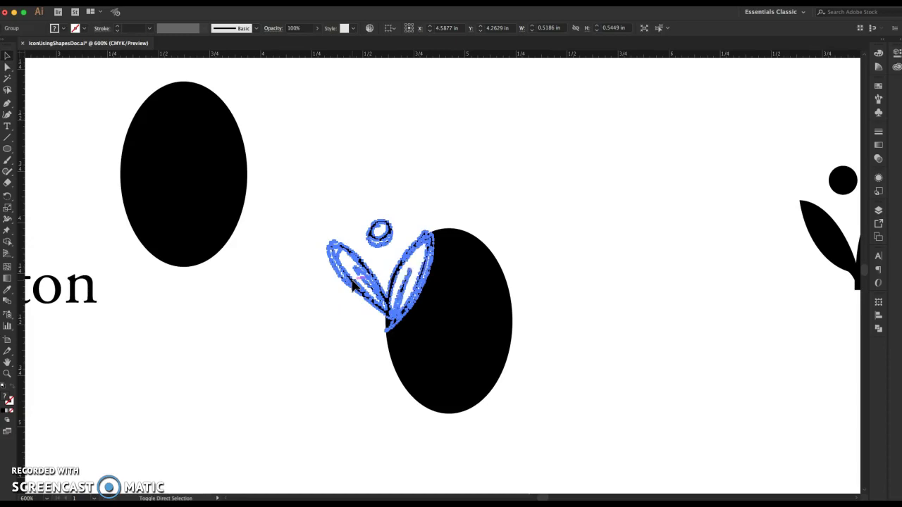
key(v)
click(535, 163)
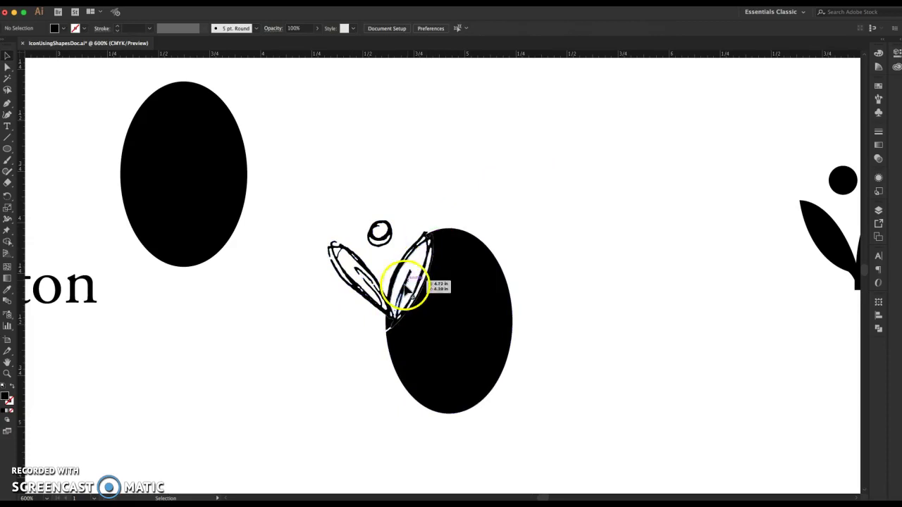
click(486, 301)
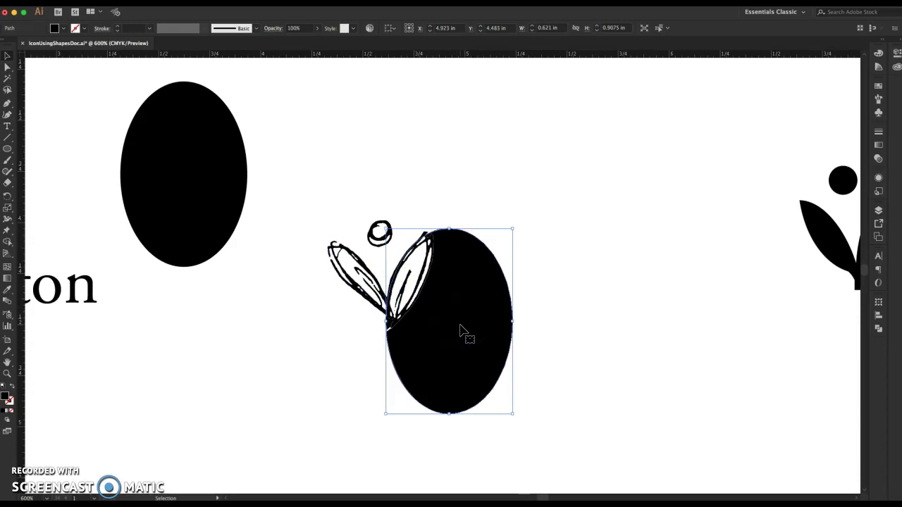
mouse_move(465, 339)
mouse_down()
mouse_move(402, 256)
mouse_move(389, 258)
mouse_up()
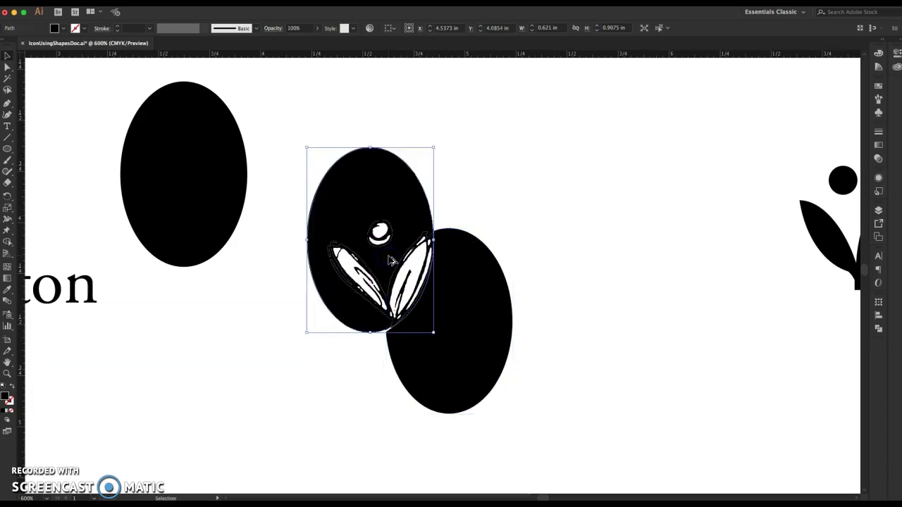
Select both overlapping ovals and delete their regions with Shape Builder.
shift+click(481, 298)
click(448, 297)
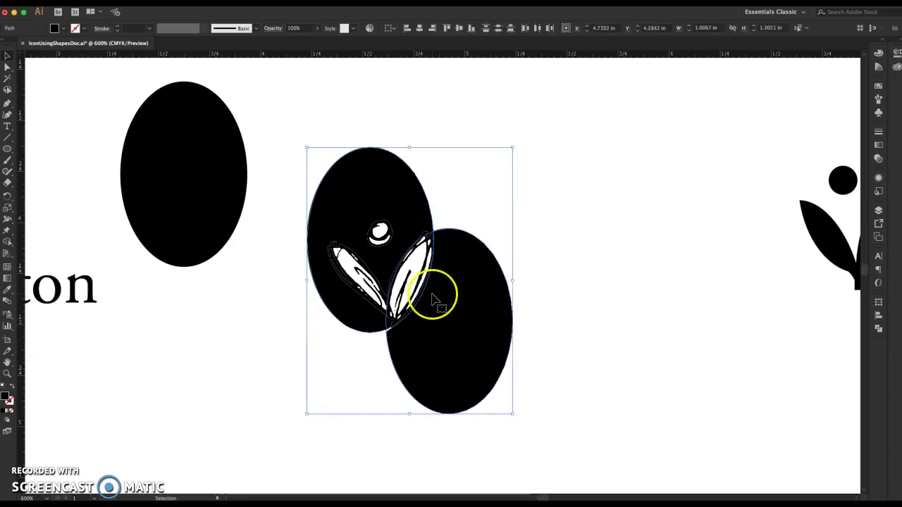
key(shift+m)
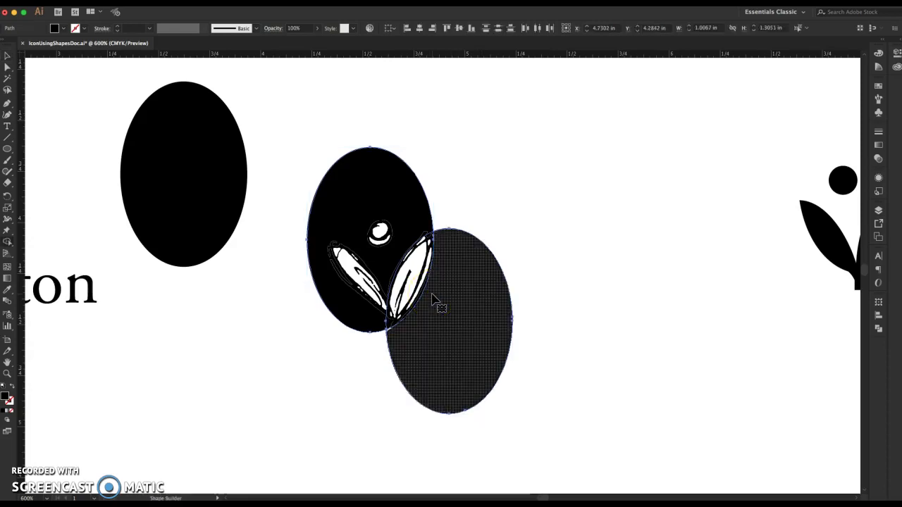
click(435, 304)
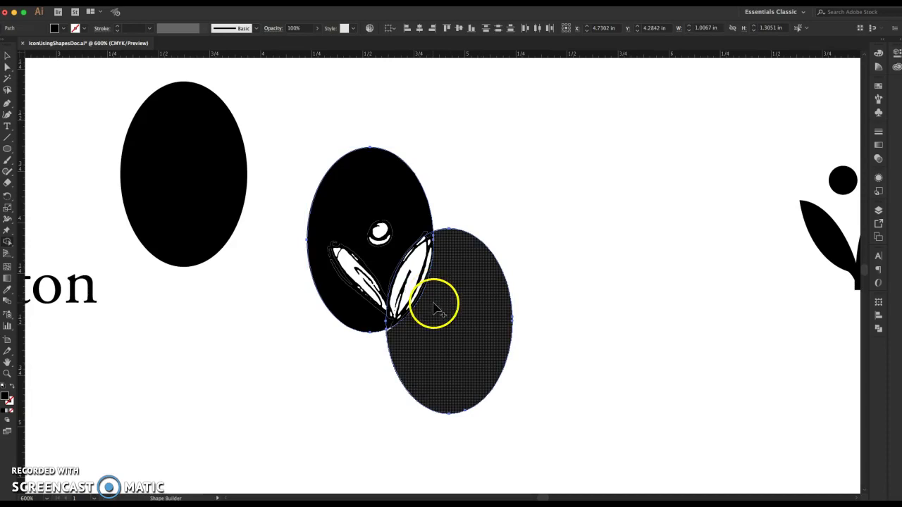
alt+click(470, 299)
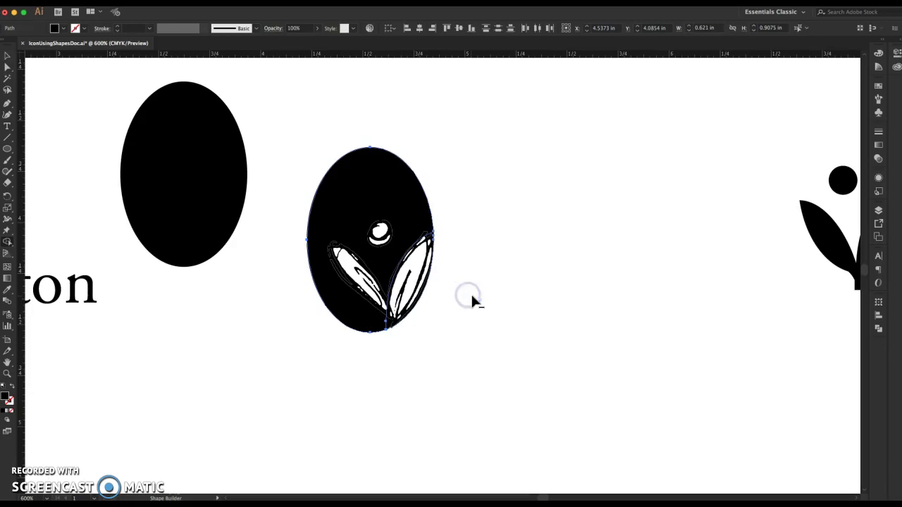
alt+click(359, 171)
click(422, 280)
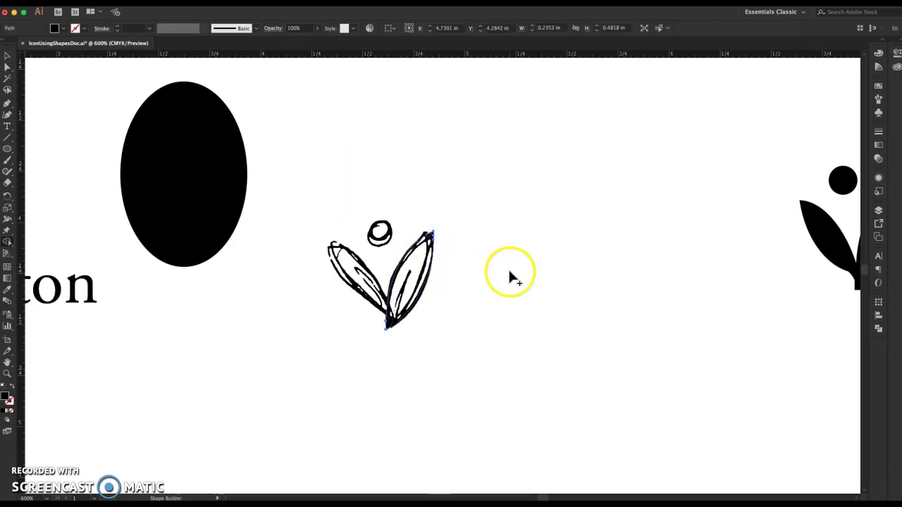
Try moving the tulip sketch upward, then undo the move.
key(v)
drag(376, 234, 366, 147)
key(super+z)
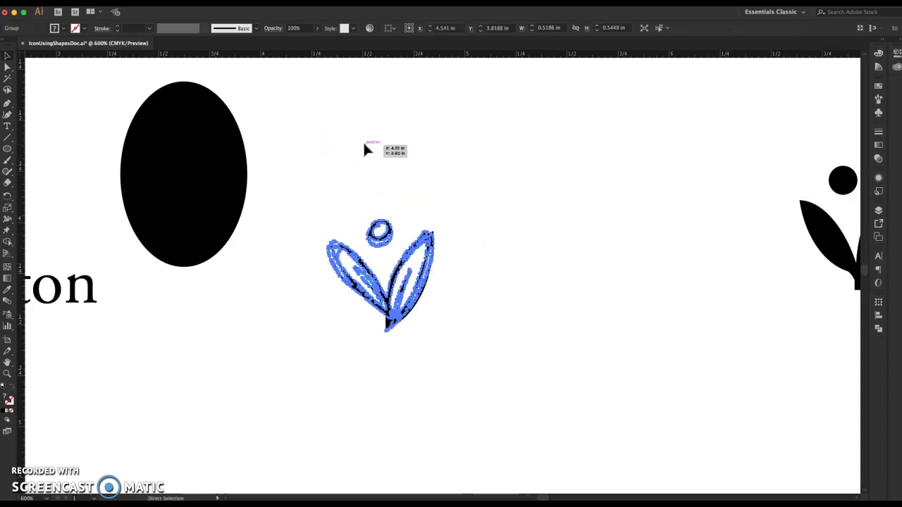
Copy the spare oval into two overlapping ellipses over the sketch's left leaf and select both.
click(194, 168)
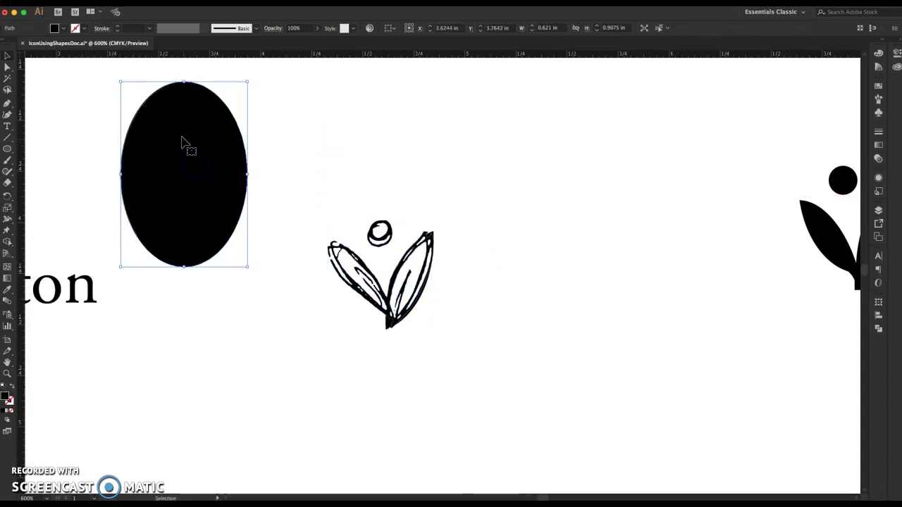
mouse_move(178, 129)
mouse_down()
mouse_move(256, 236)
mouse_move(338, 302)
mouse_move(322, 288)
mouse_up()
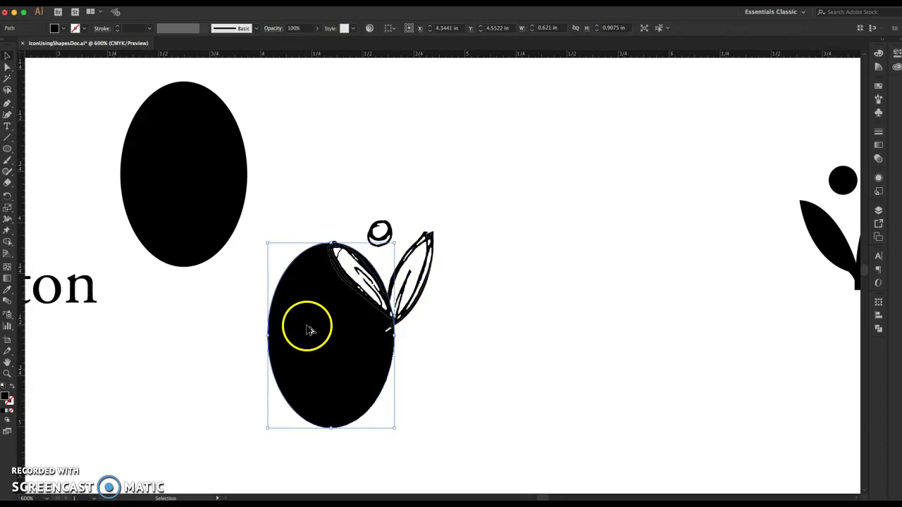
drag(308, 328, 366, 221)
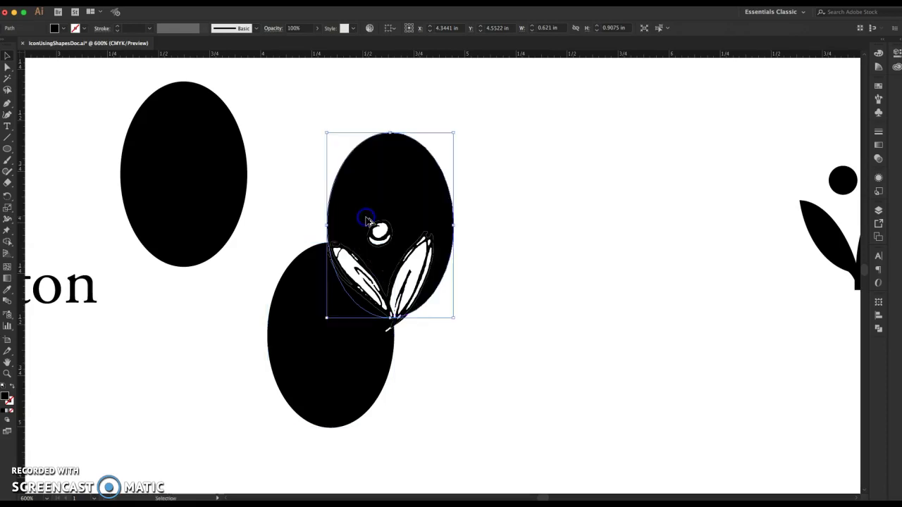
shift+click(291, 348)
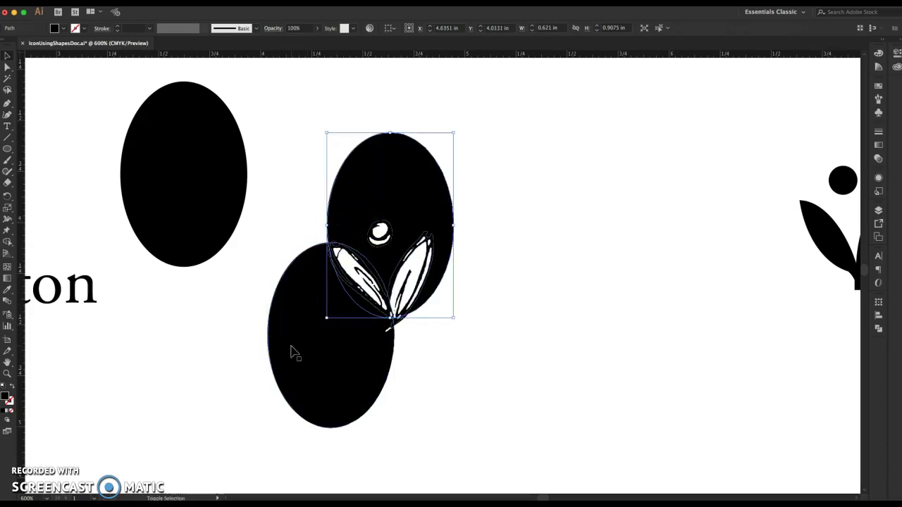
shift+click(293, 350)
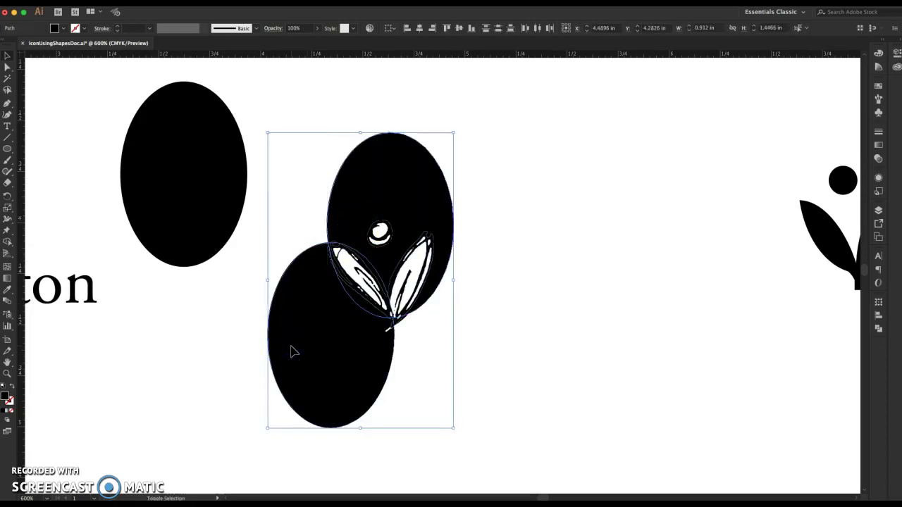
Remove the outer ellipse parts with Shape Builder, leaving a pointed black leaf.
key(shift+m)
click(310, 329)
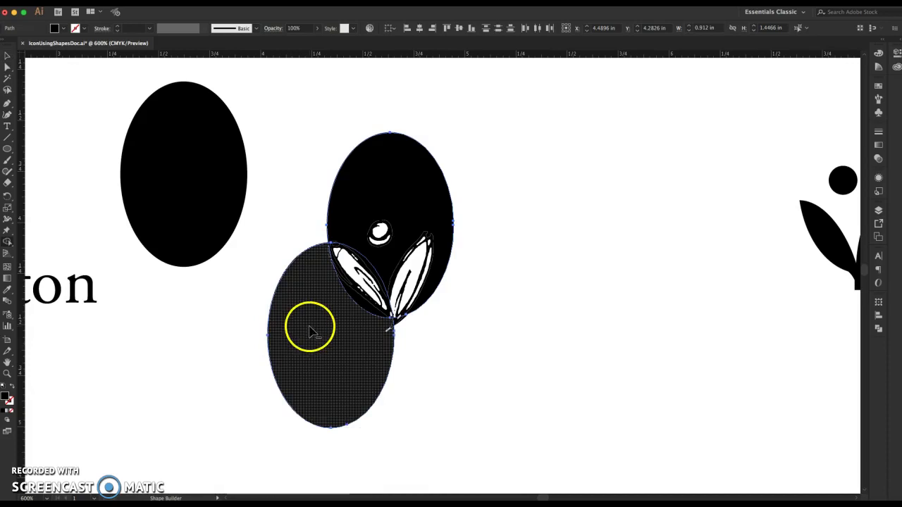
alt+click(311, 327)
alt+click(407, 176)
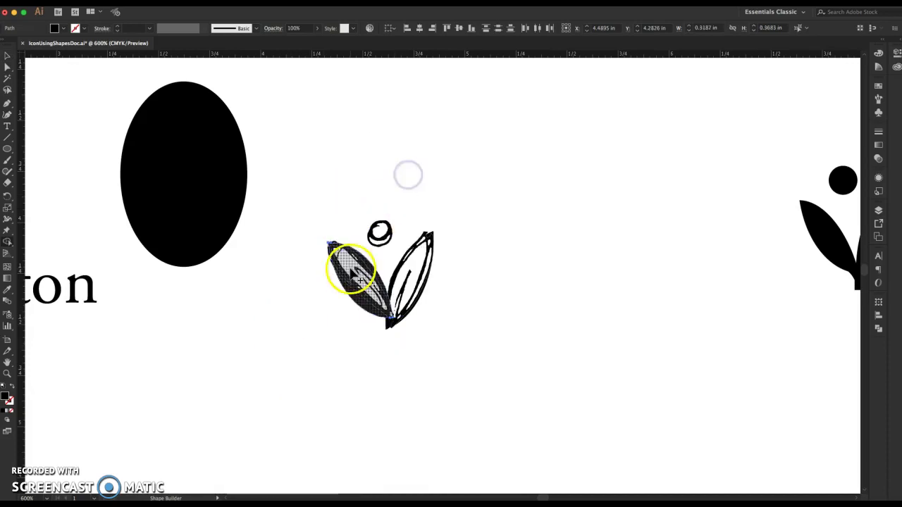
Draw a small black circle, 0.1344 in across, over the sketch's head.
drag(353, 275, 402, 285)
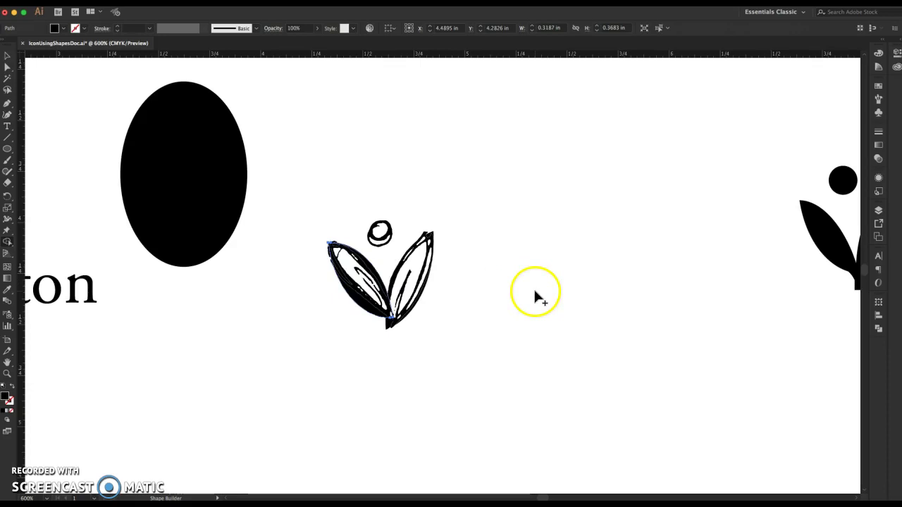
key(v)
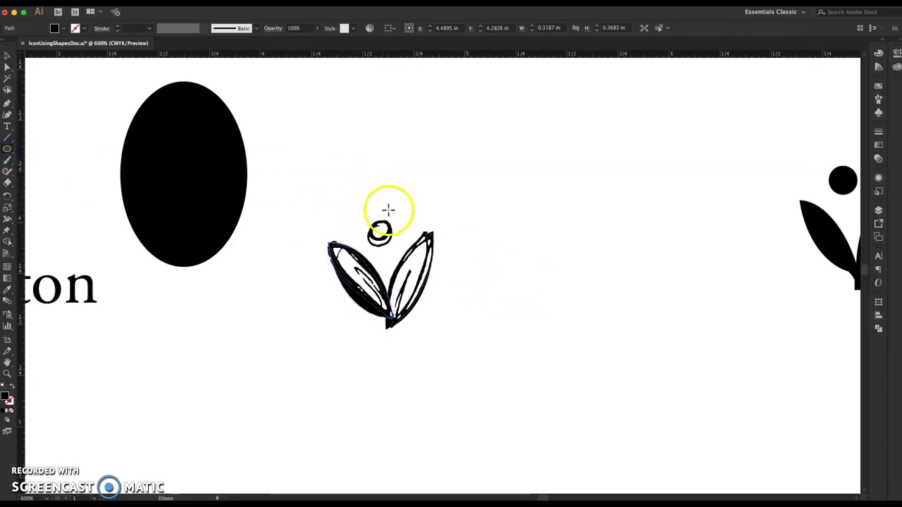
drag(373, 224, 392, 246)
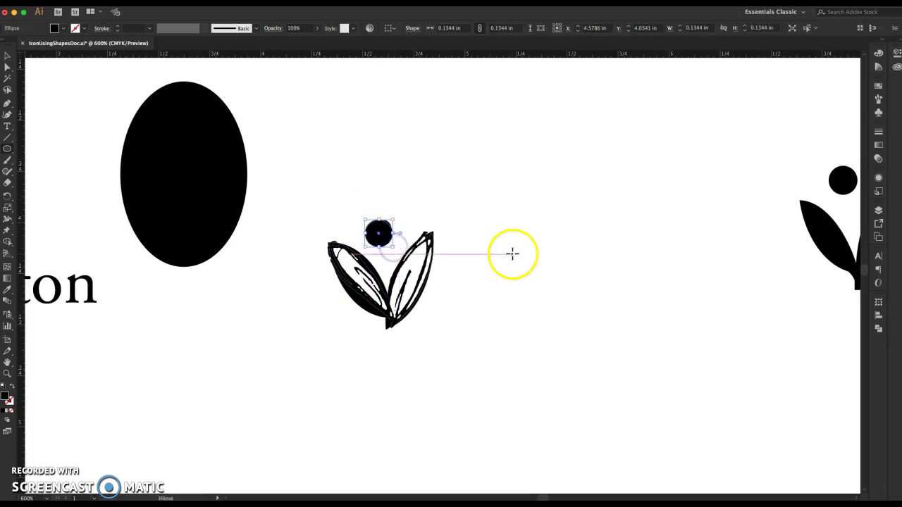
Move the outlined sketch down-left and the black leaves and head up-right.
key(v)
click(413, 277)
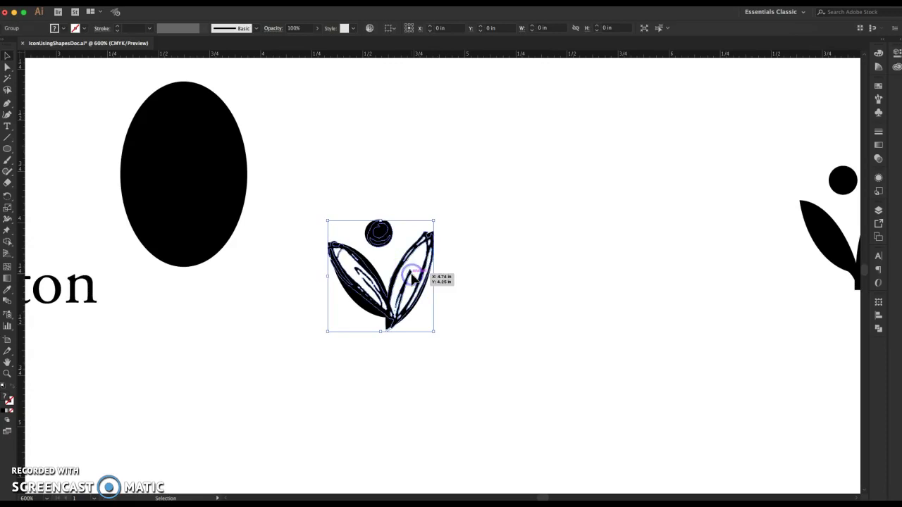
drag(416, 278, 273, 345)
mouse_move(480, 201)
mouse_down()
mouse_move(337, 307)
mouse_move(425, 269)
mouse_up()
scroll(506, 298, right, 4)
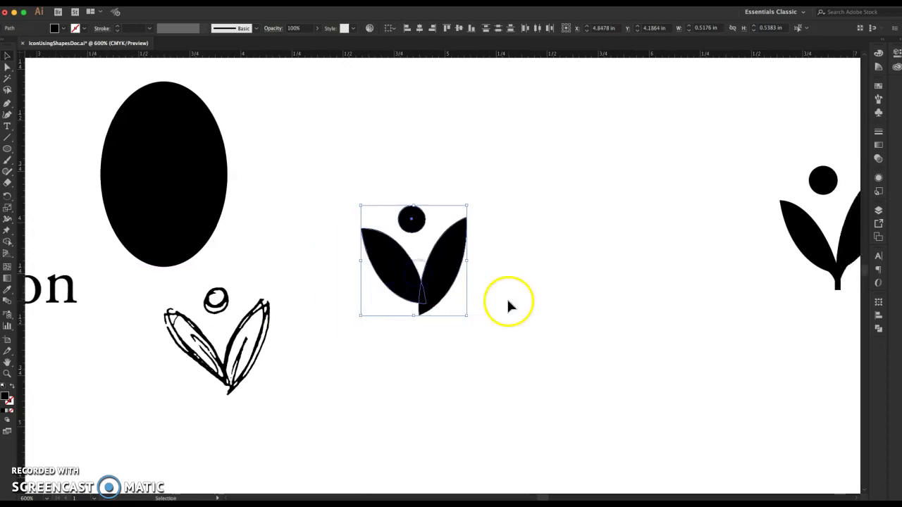
Narrow the black left leaf slightly and shift it left so its tip meets the base.
click(506, 303)
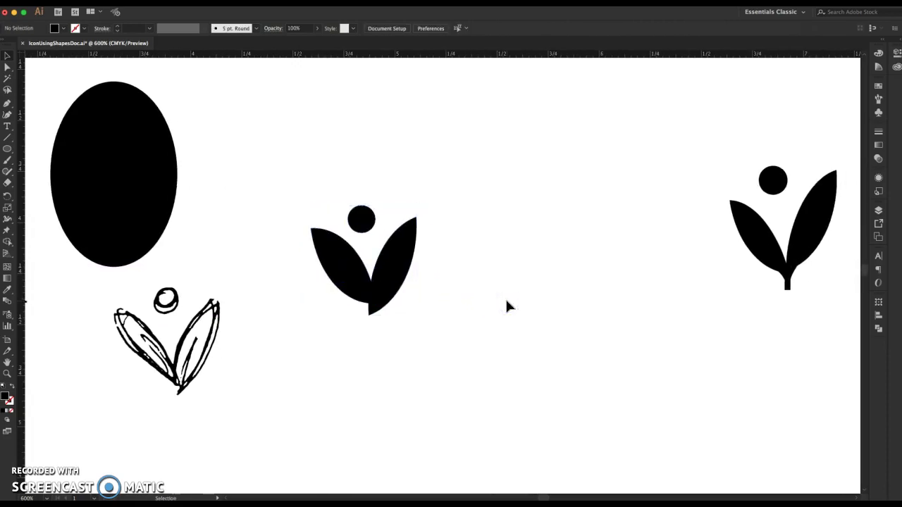
click(350, 267)
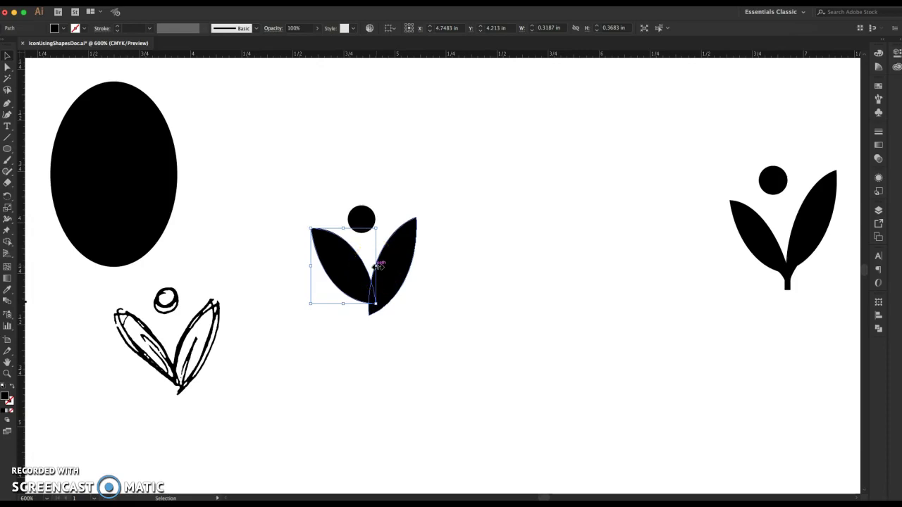
drag(373, 267, 372, 263)
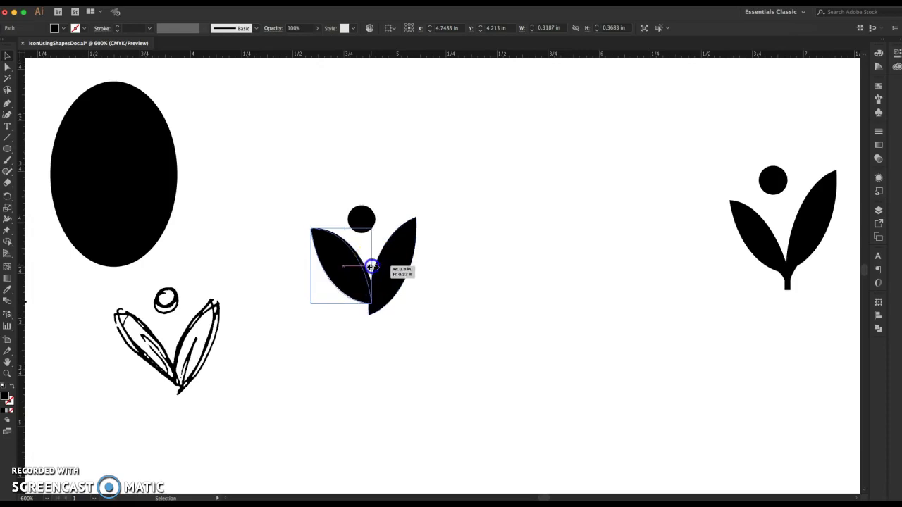
click(475, 265)
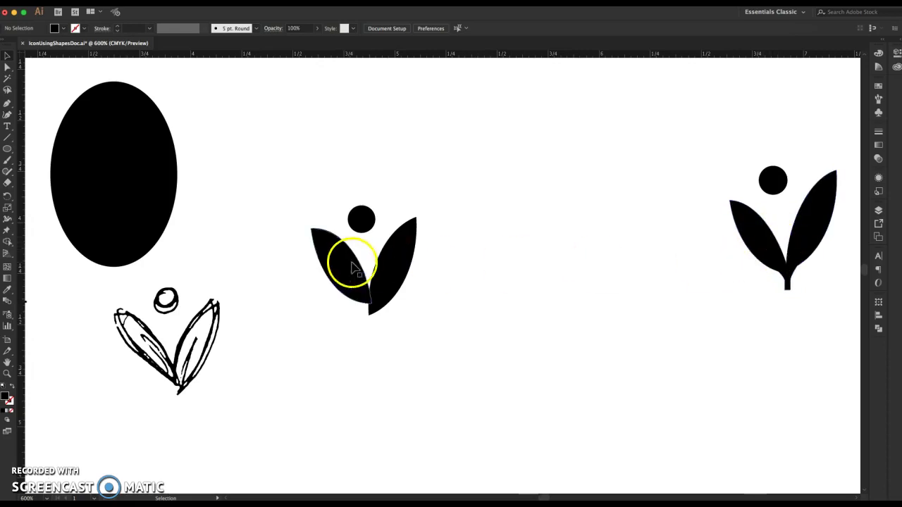
mouse_move(355, 268)
mouse_down()
mouse_move(345, 260)
mouse_move(341, 272)
mouse_up()
click(524, 281)
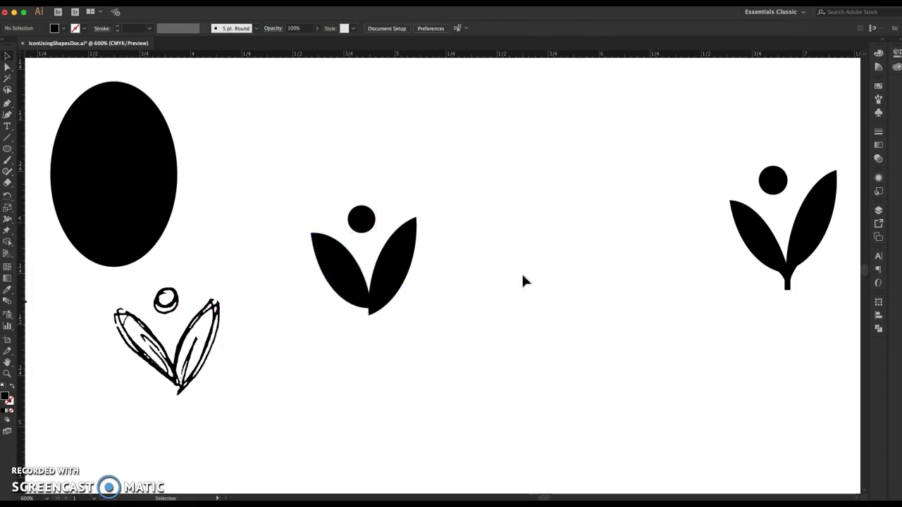
click(343, 265)
click(284, 240)
click(344, 279)
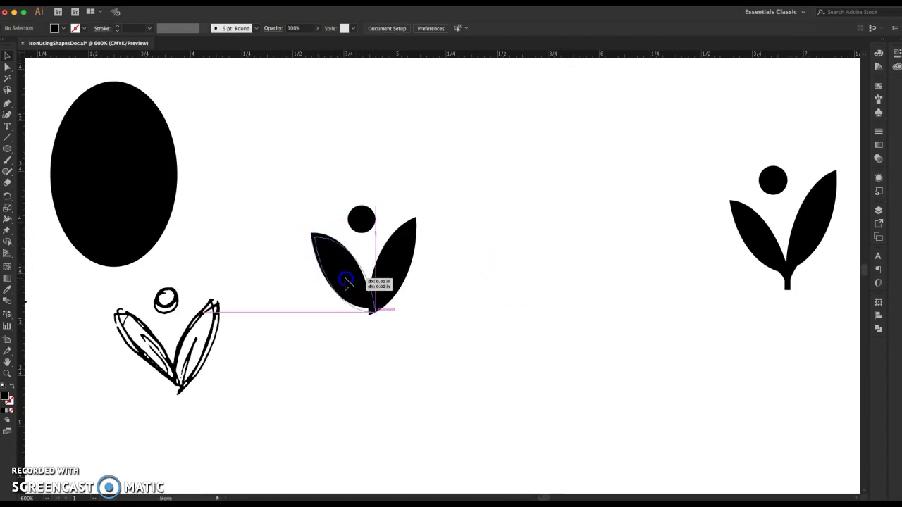
click(667, 323)
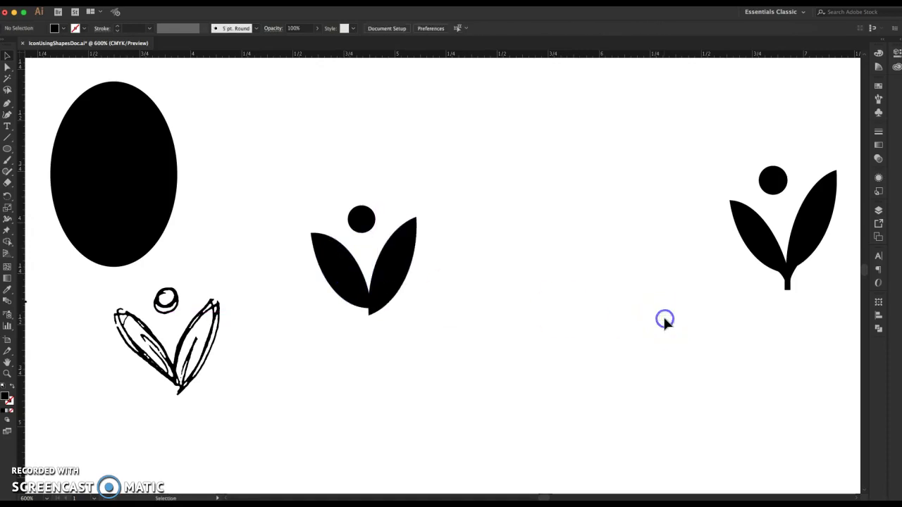
click(788, 280)
double_click(793, 272)
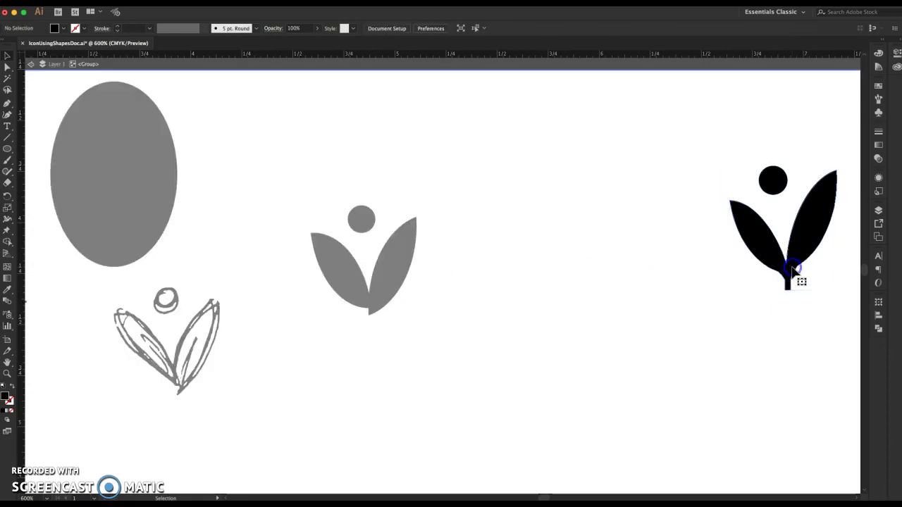
click(789, 275)
click(810, 263)
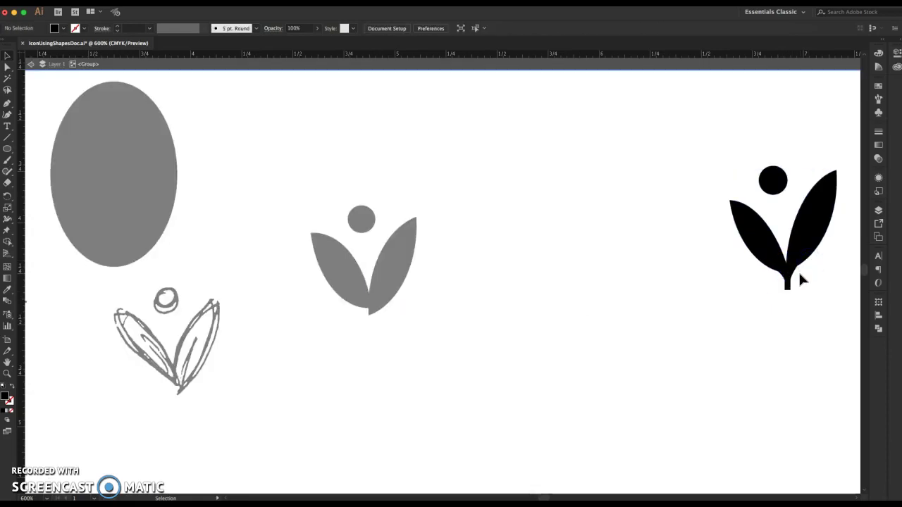
key(super+equal)
key(super+equal)
key(space)
drag(799, 272, 350, 292)
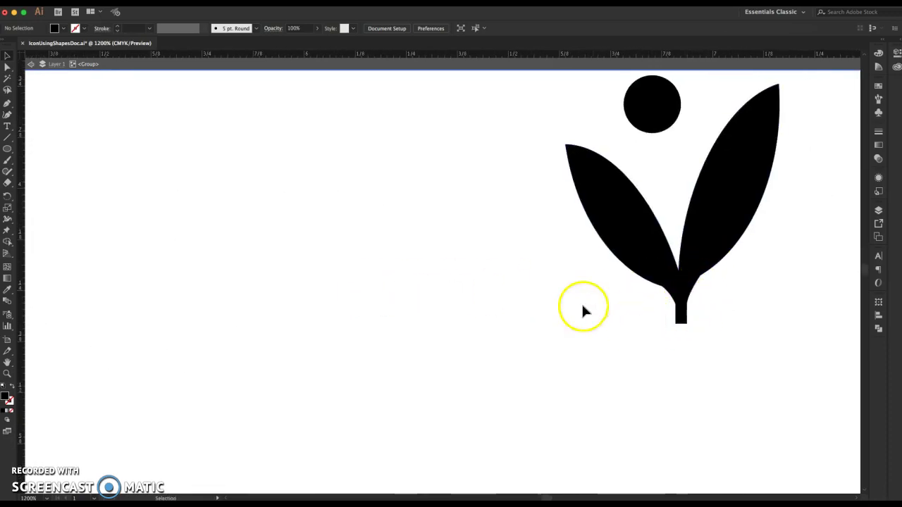
key(space)
drag(445, 280, 711, 258)
click(374, 290)
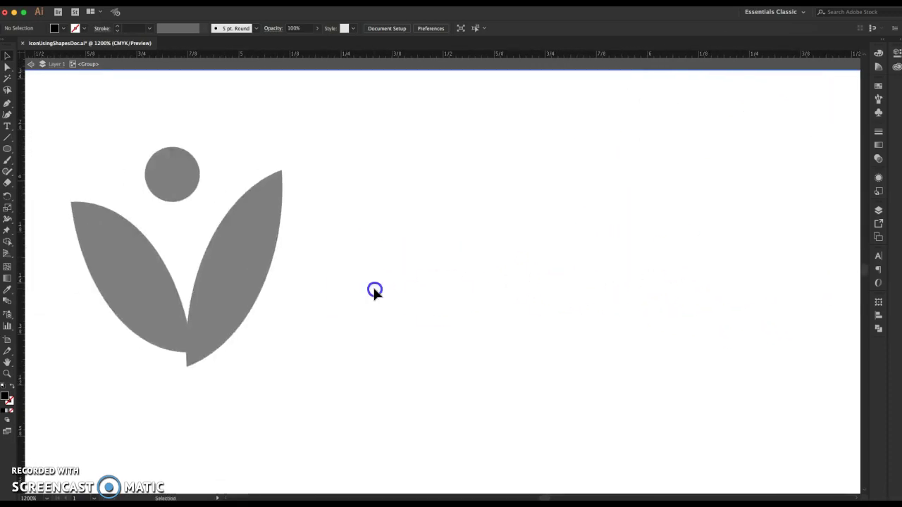
key(super+minus)
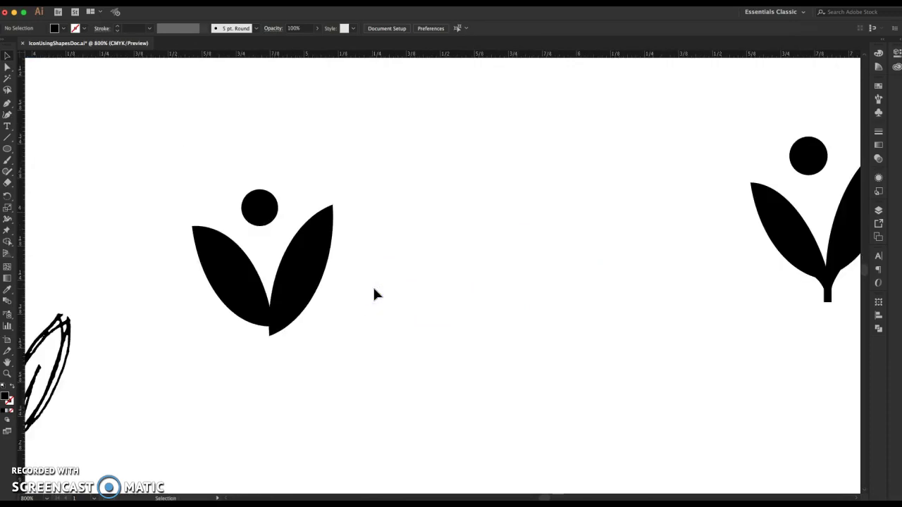
Draw a curved stem with the Pen from the leaves' base, pulling its top into a wedge.
key(p)
click(298, 318)
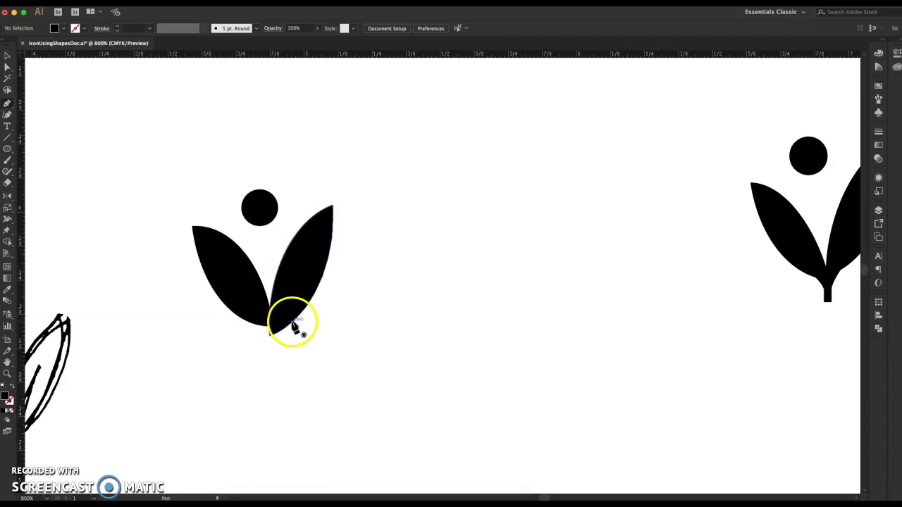
click(292, 320)
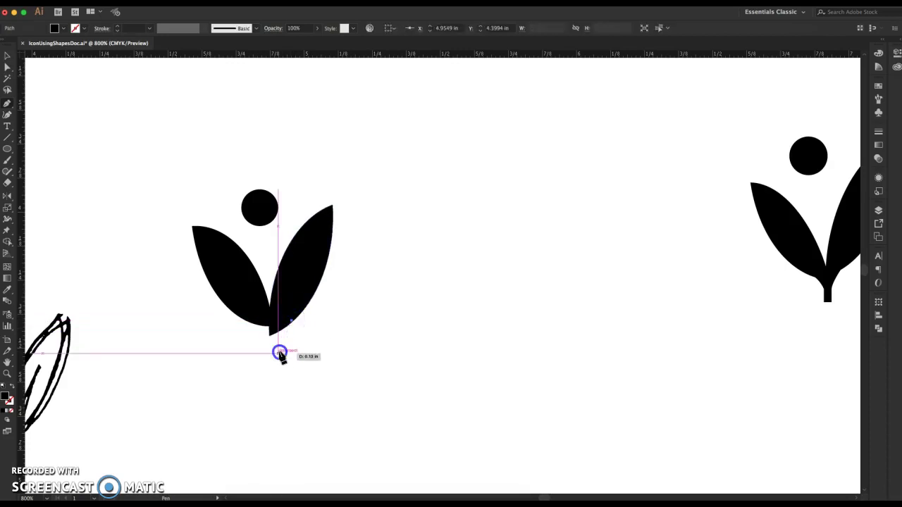
drag(278, 360, 296, 323)
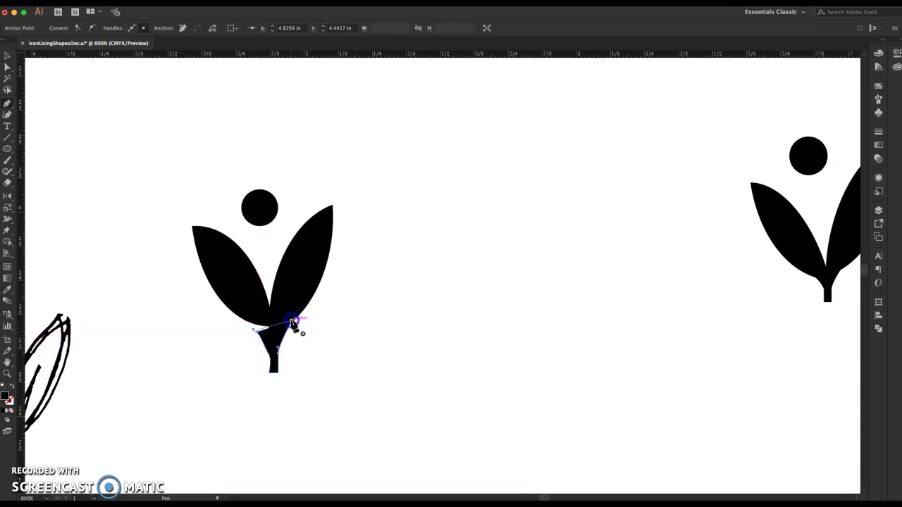
click(367, 363)
Nudge both leaves down slightly and the stem up so they meet.
key(v)
click(240, 280)
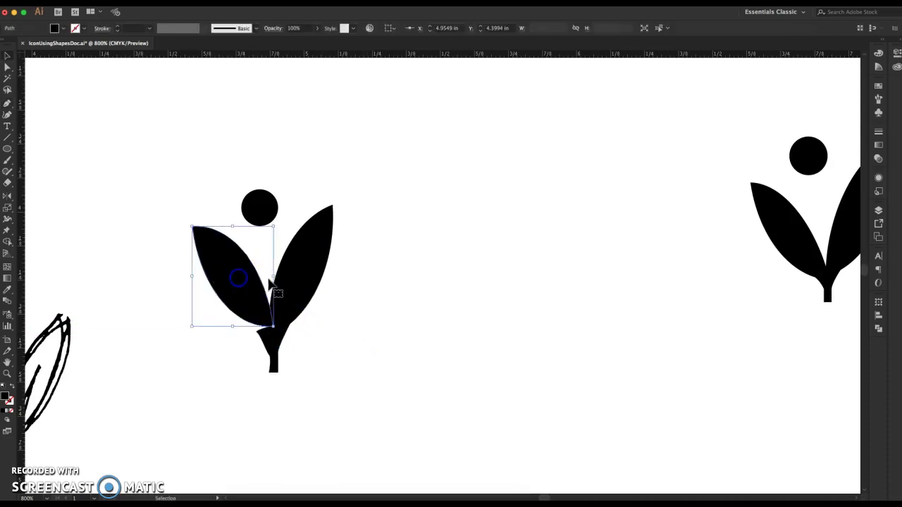
shift+click(301, 277)
drag(301, 277, 300, 280)
click(355, 292)
click(281, 346)
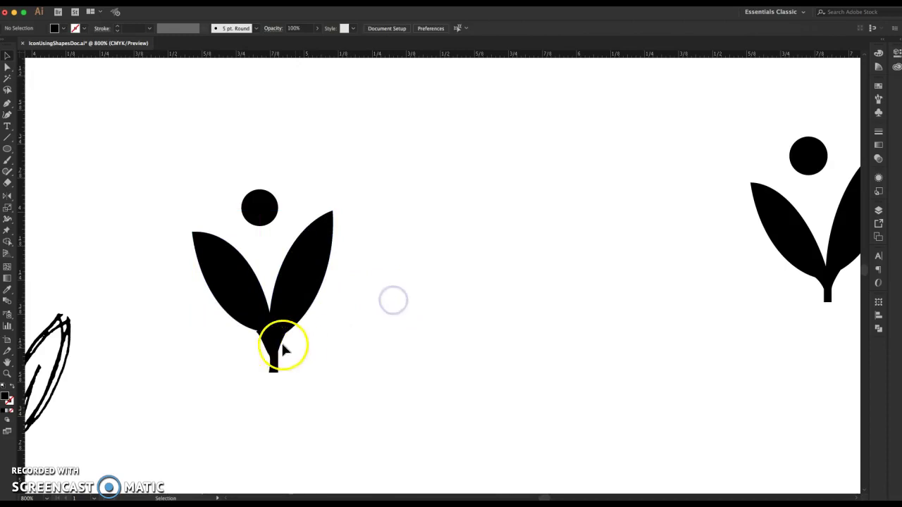
key(Up)
key(Up)
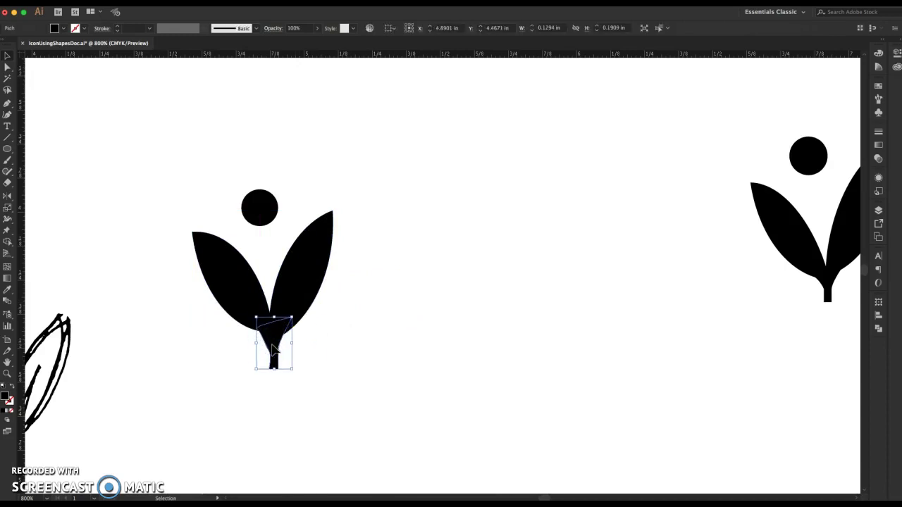
click(477, 319)
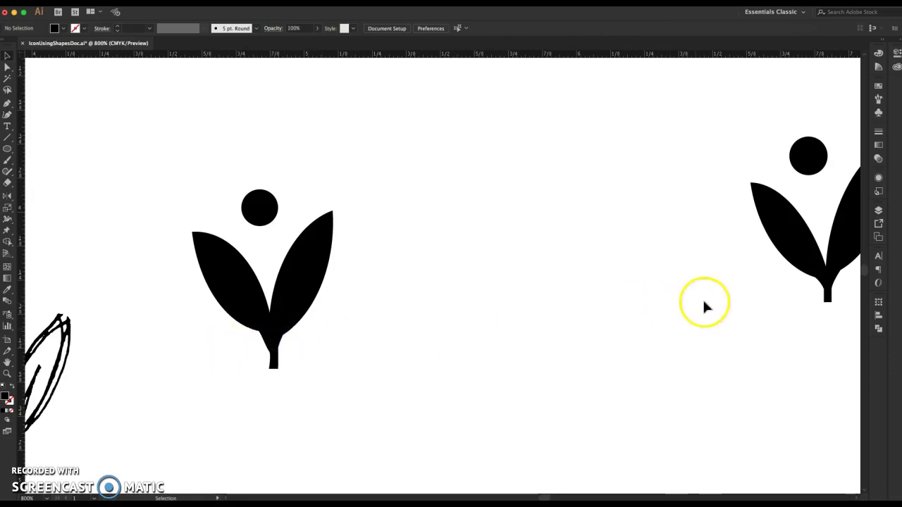
Shrink the left leaf slightly and move it against the stem.
click(228, 279)
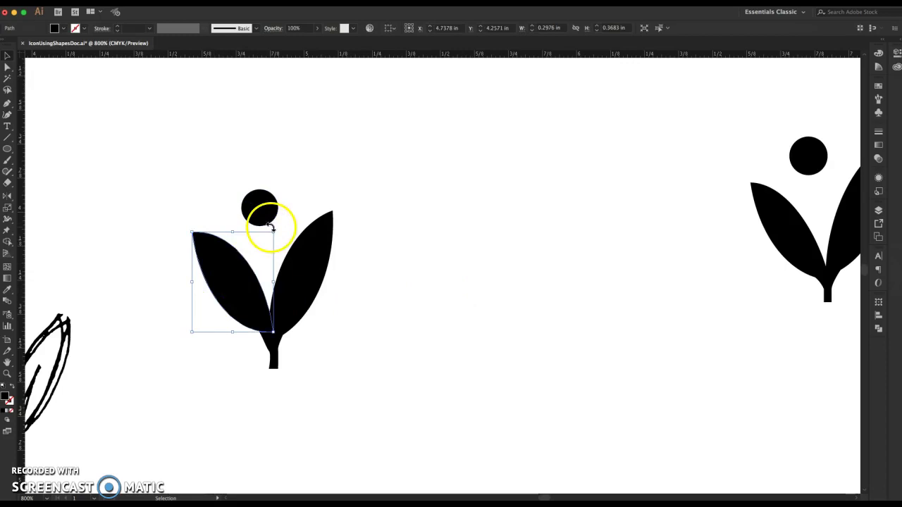
drag(273, 231, 268, 235)
click(421, 266)
drag(246, 282, 259, 293)
click(468, 328)
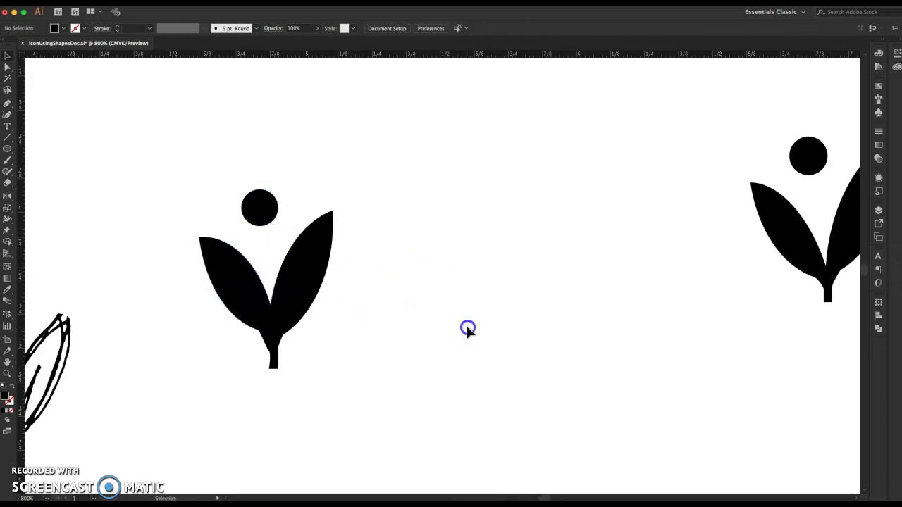
click(277, 352)
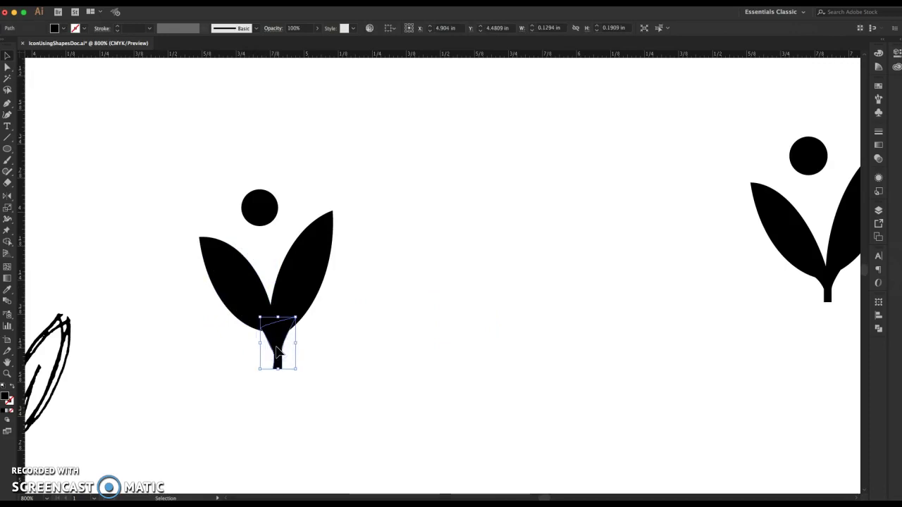
click(398, 315)
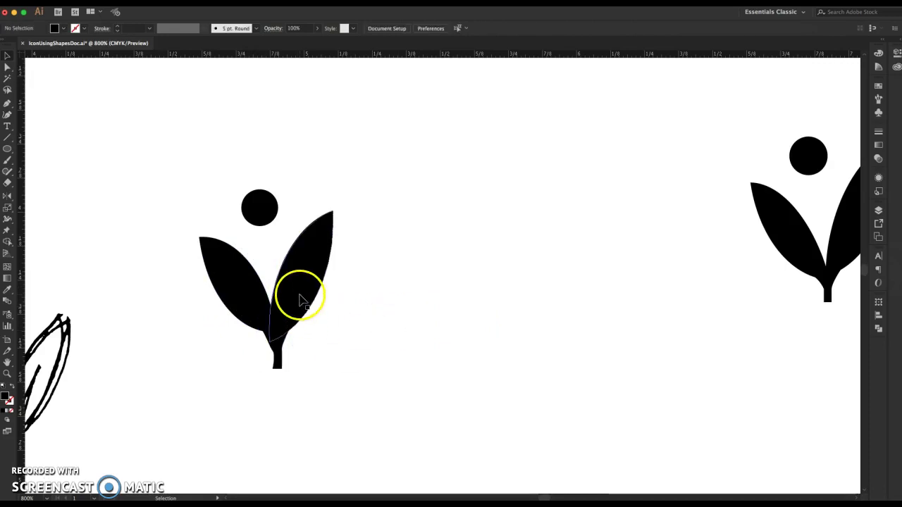
Unite the left leaf, right leaf and stem into a single black shape with Shape Builder.
drag(254, 331, 215, 284)
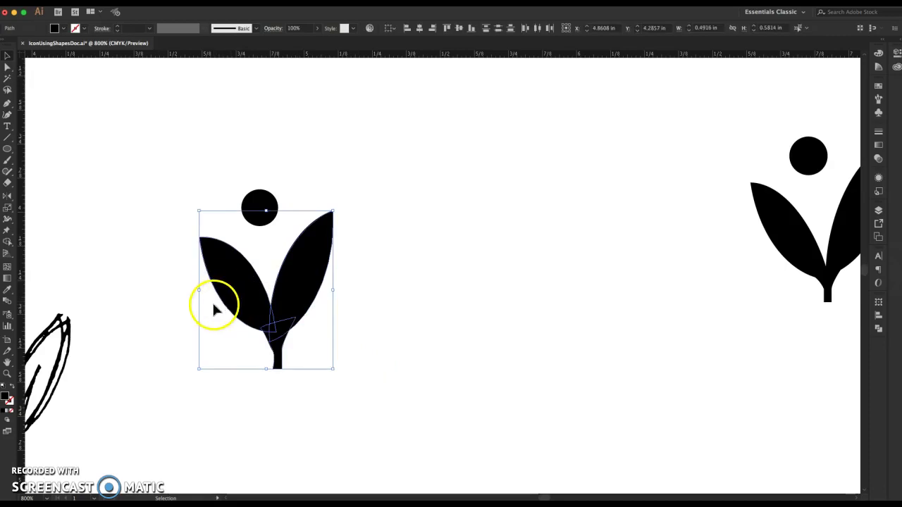
key(shift+m)
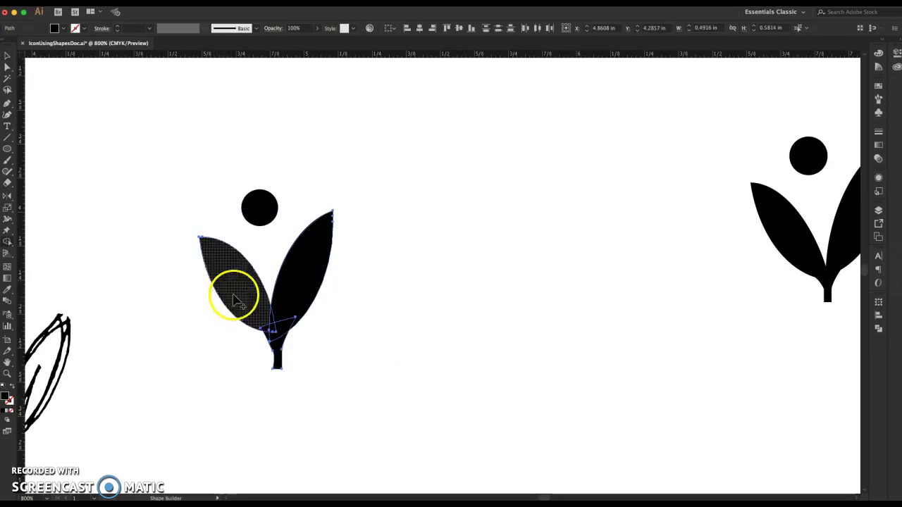
drag(241, 286, 271, 310)
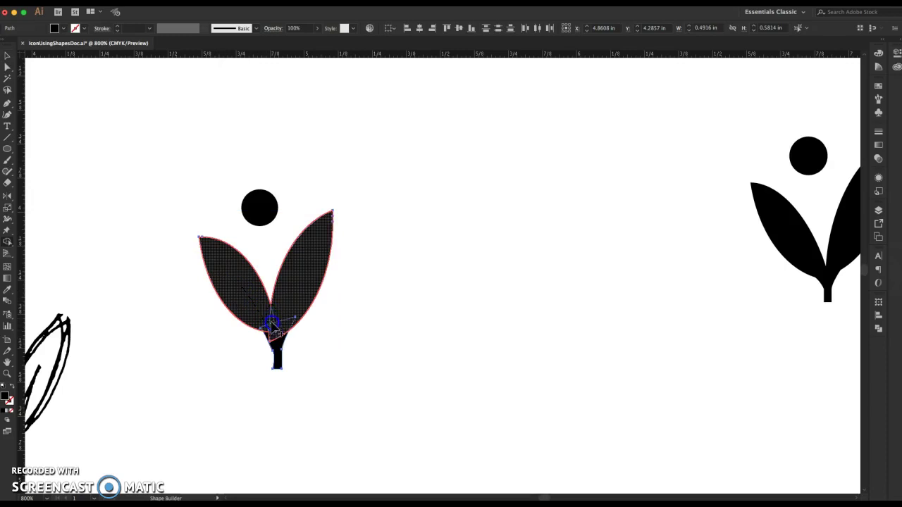
drag(279, 354, 279, 358)
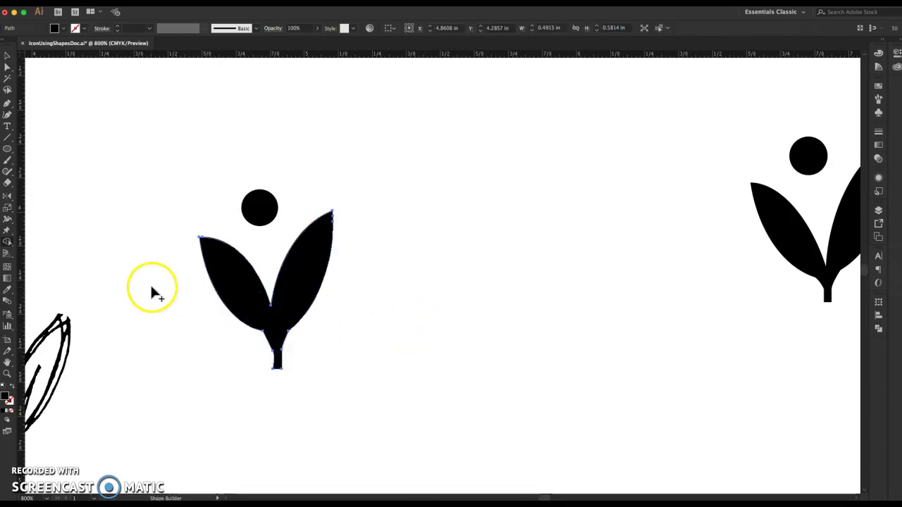
scroll(195, 287, down, 5)
scroll(192, 286, left, 6)
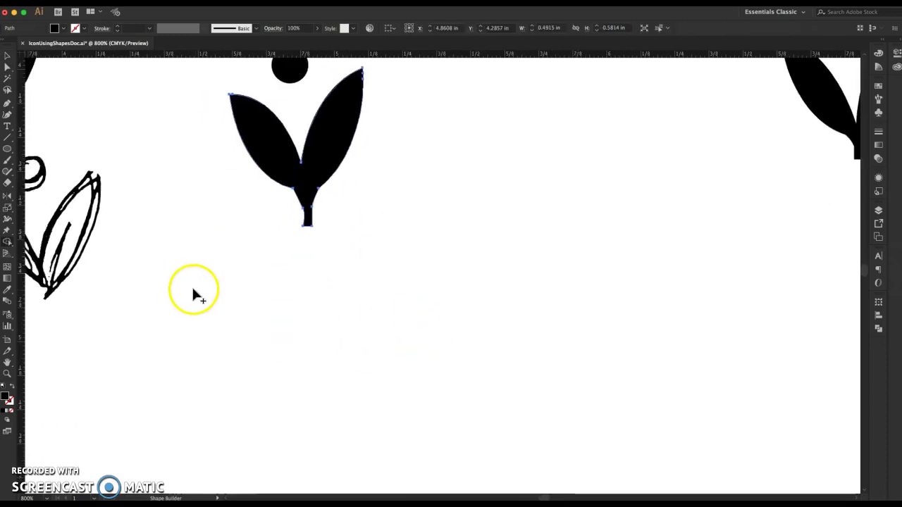
scroll(192, 289, left, 5)
scroll(192, 289, down, 10)
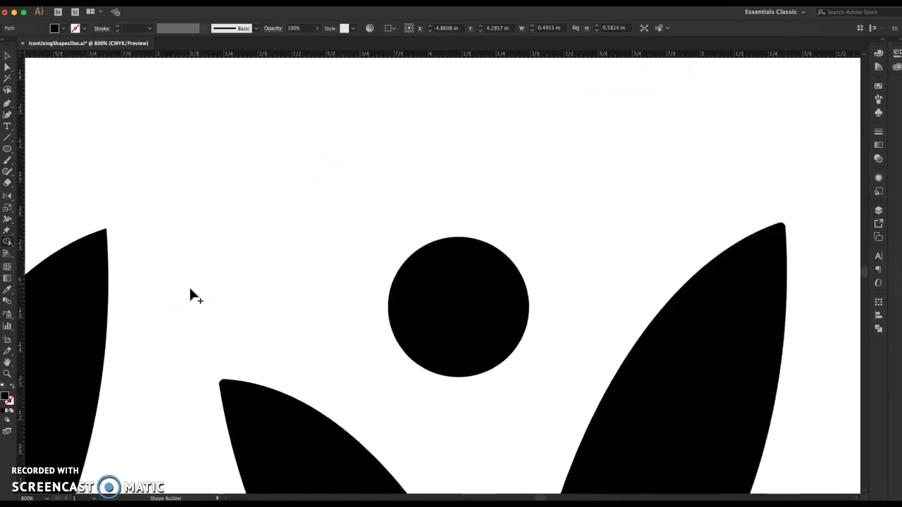
scroll(191, 291, right, 10)
scroll(191, 295, left, 5)
scroll(191, 294, down, 10)
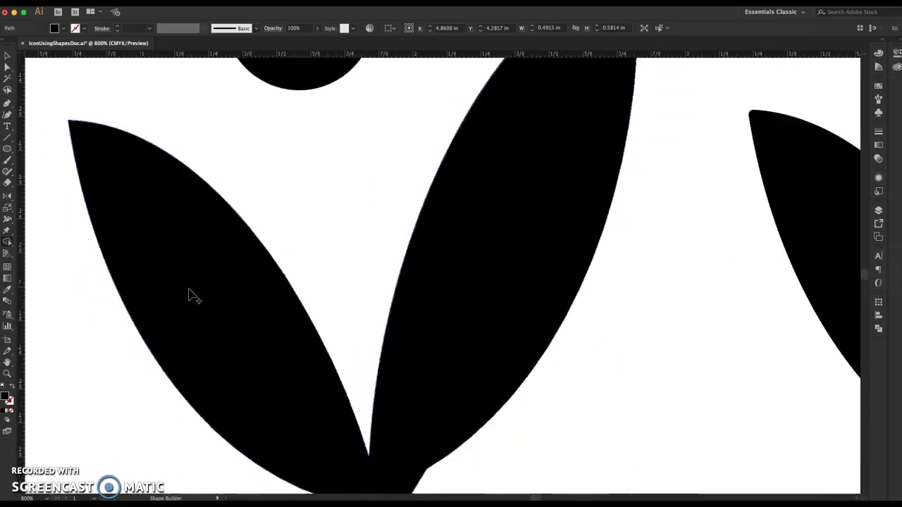
scroll(188, 289, down, 4)
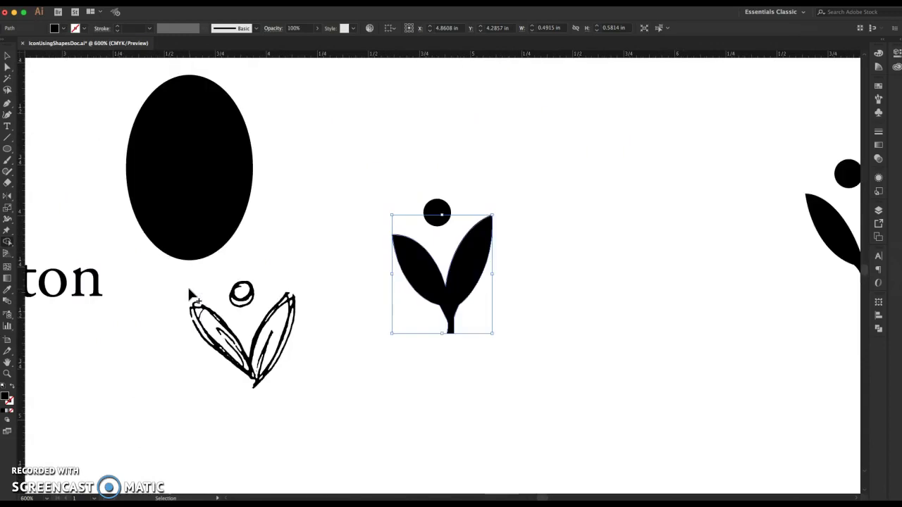
scroll(161, 261, down, 6)
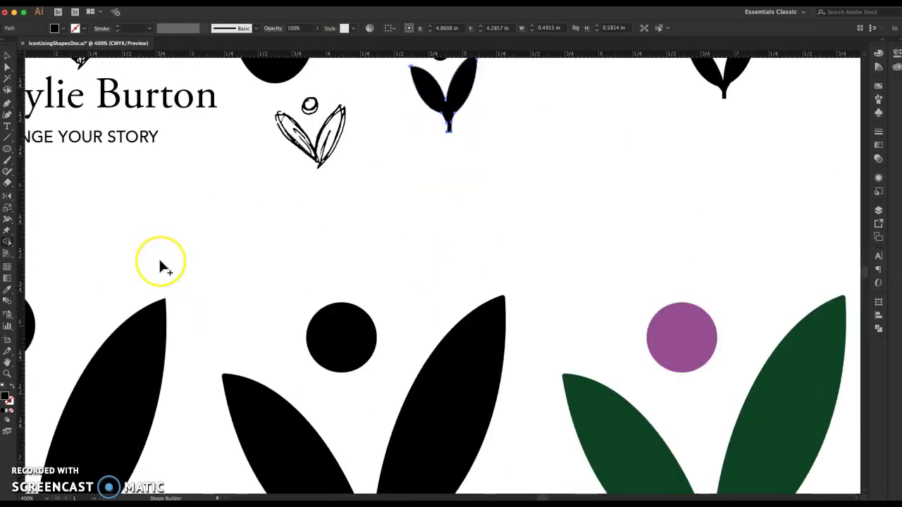
scroll(161, 262, up, 4)
click(178, 283)
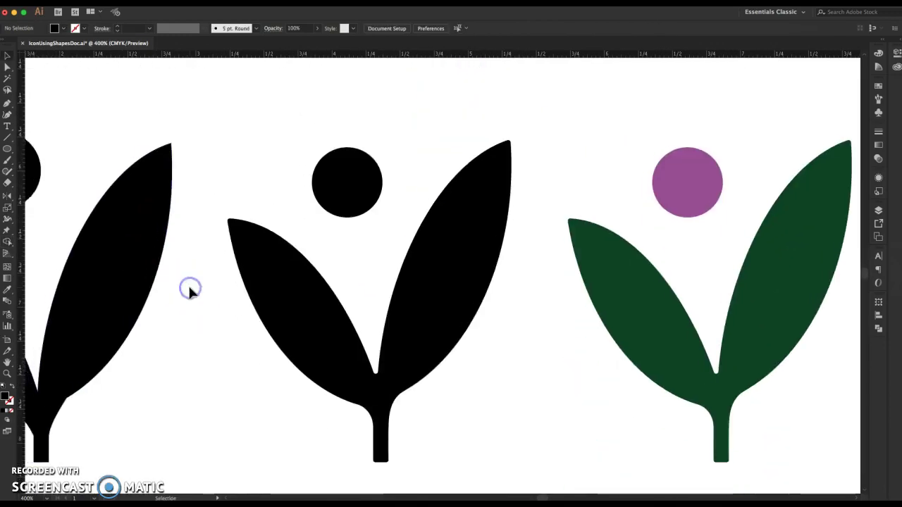
scroll(191, 292, left, 5)
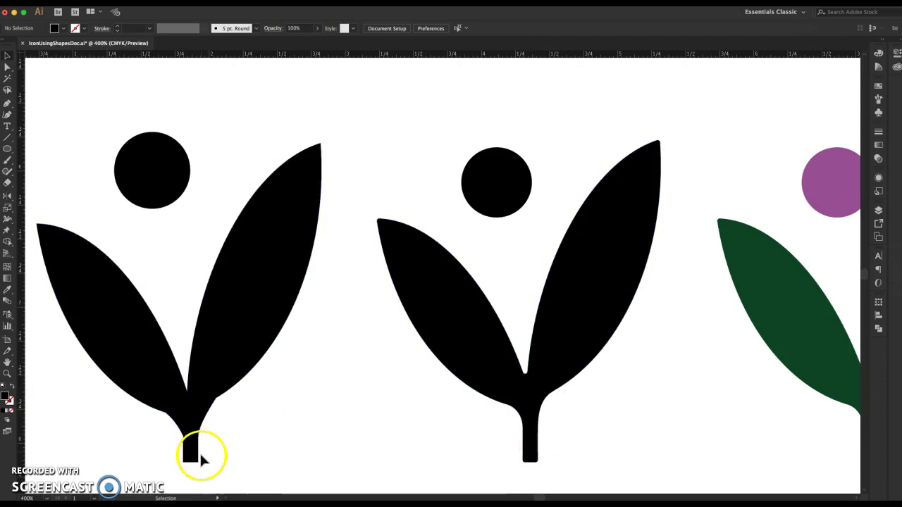
Zoom in and reshape the anchor where the left leaf meets the stem into a smooth curve.
click(222, 368)
key(a)
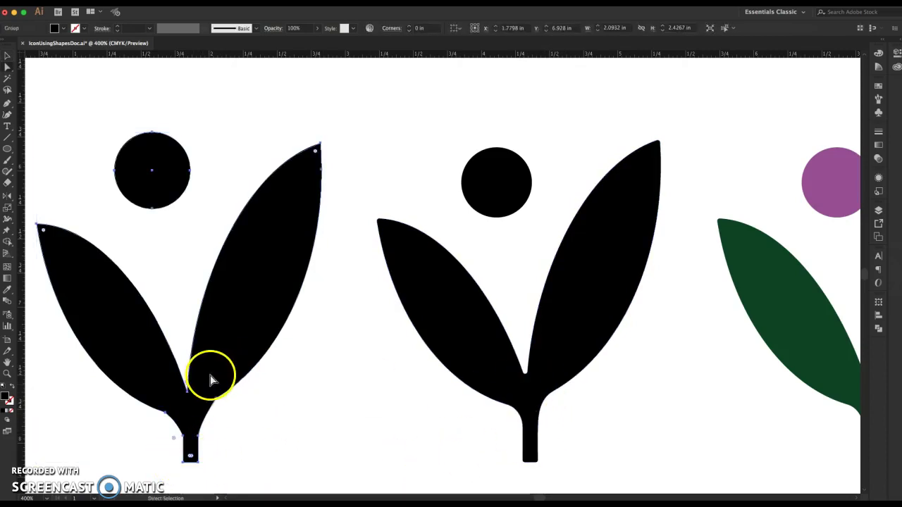
click(217, 400)
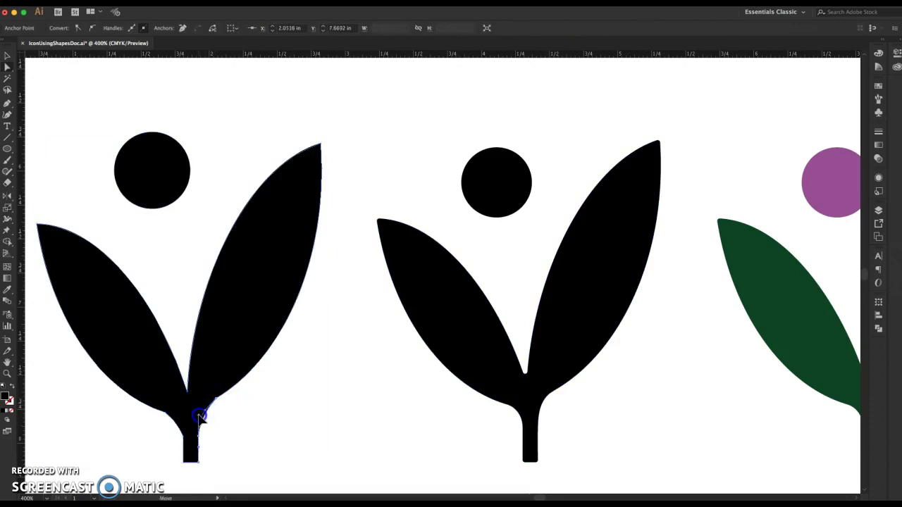
click(269, 435)
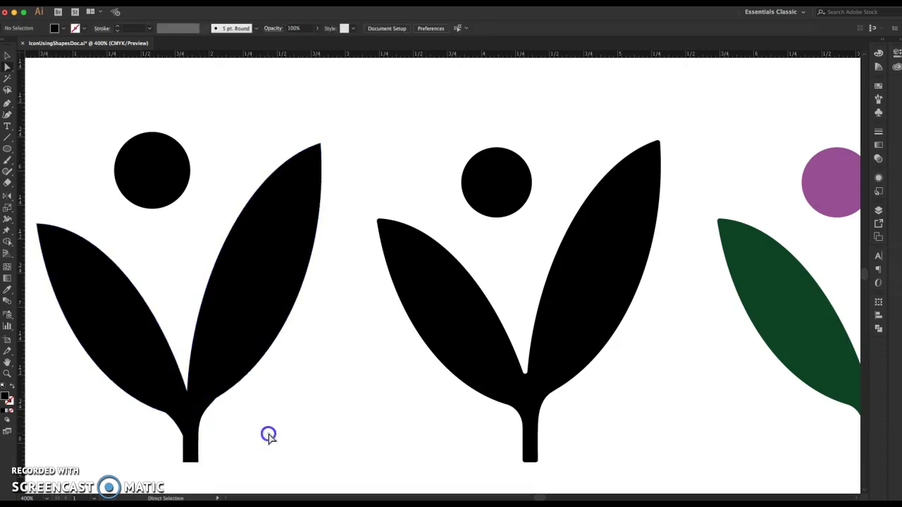
click(216, 400)
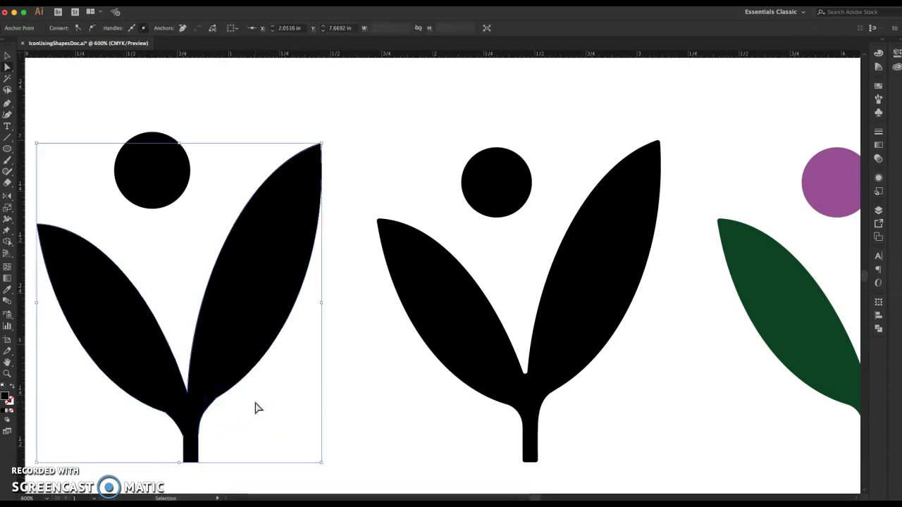
key(super+equal)
key(super+equal)
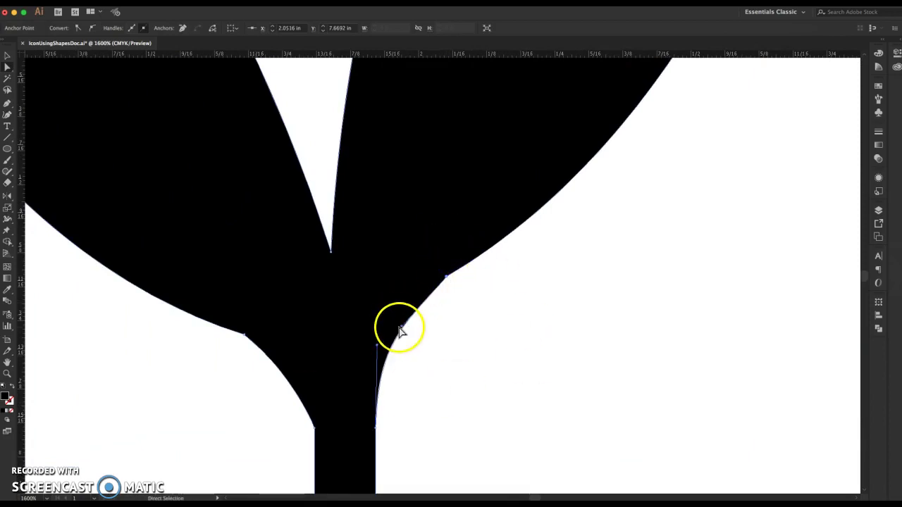
drag(402, 328, 392, 318)
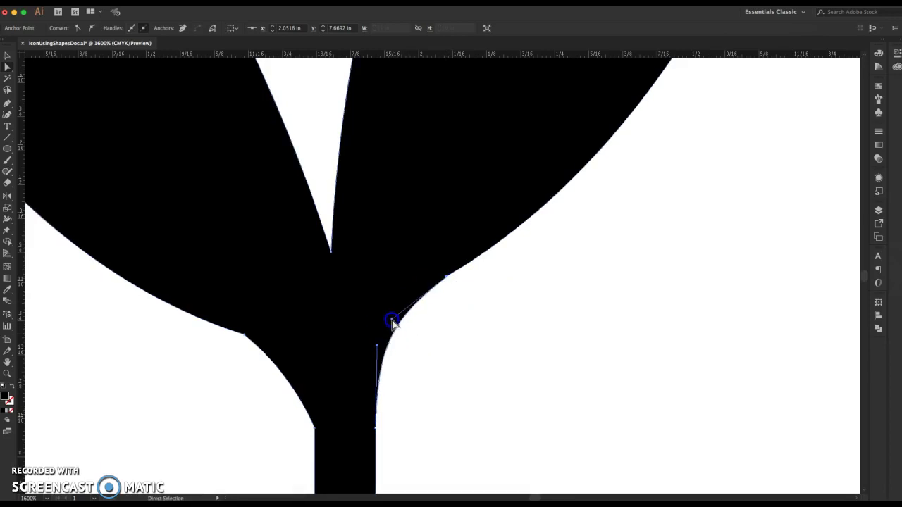
click(493, 282)
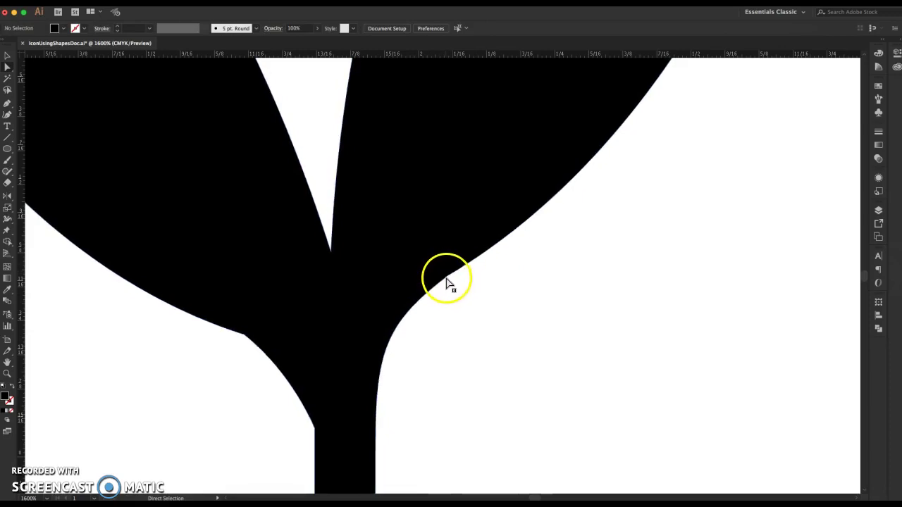
Smooth the right leaf's join and the stem's lower-left edge, then zoom back out.
click(447, 276)
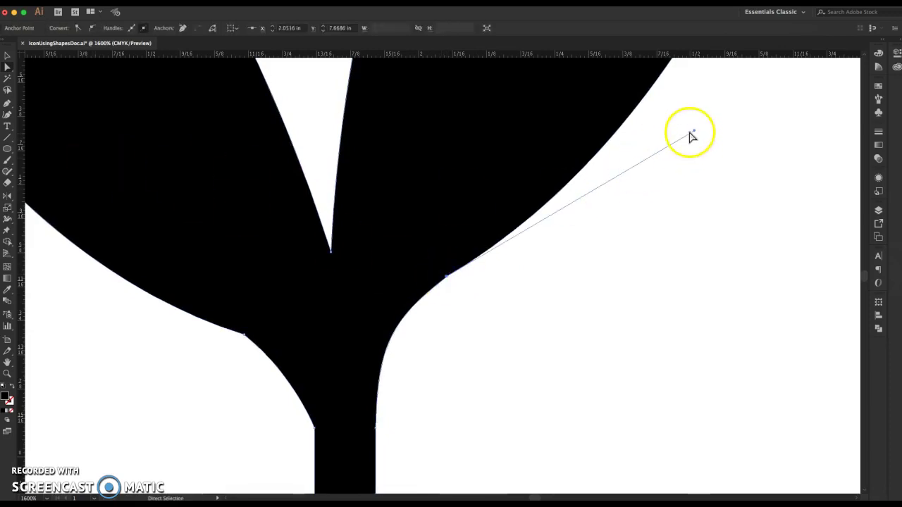
drag(694, 130, 662, 149)
click(745, 181)
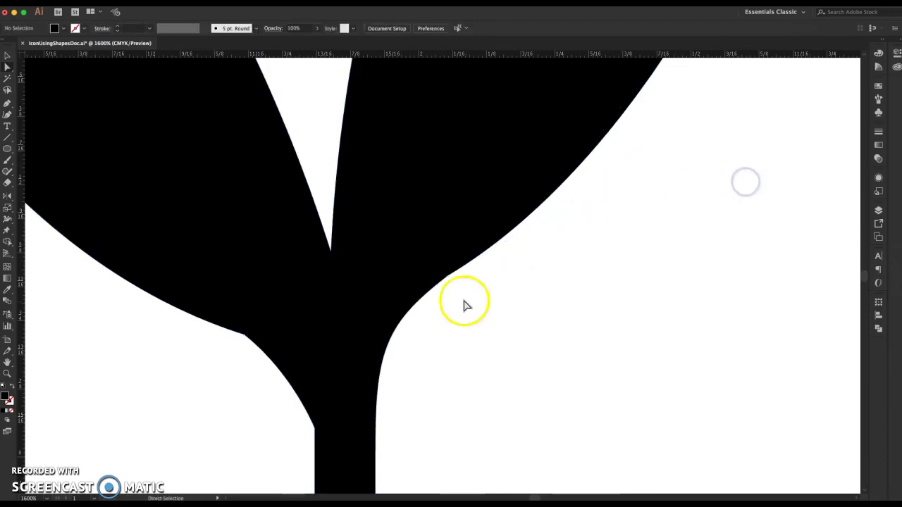
click(316, 428)
drag(316, 431, 313, 368)
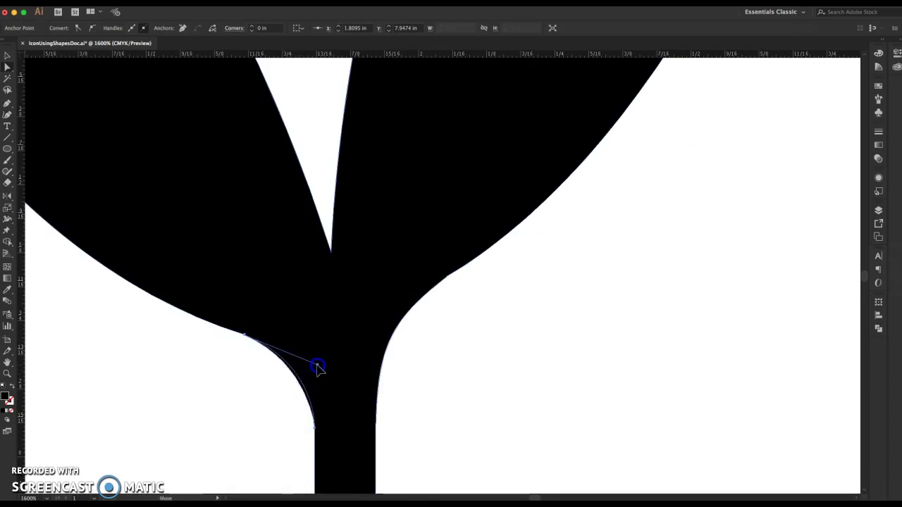
click(487, 403)
key(super+minus)
key(super+minus)
key(super+minus)
key(super+minus)
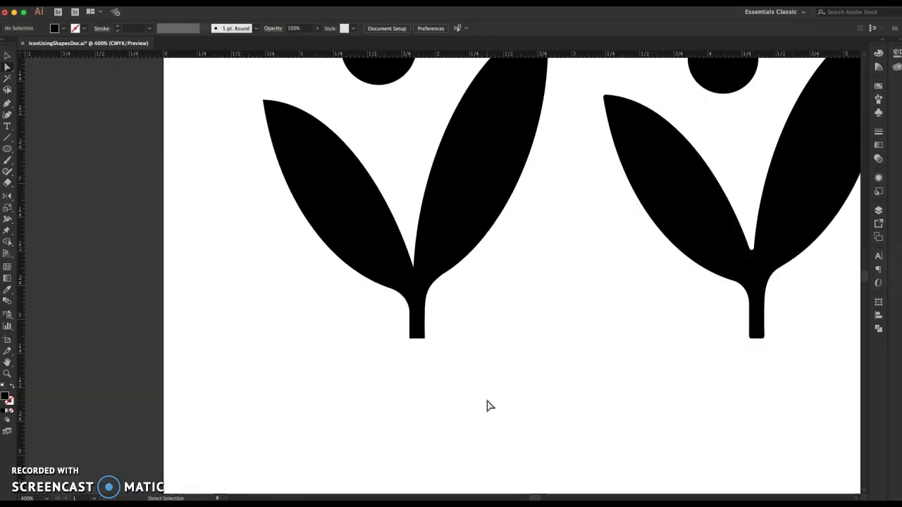
Isolate the left tulip group so its leaf can be edited.
scroll(487, 405, right, 8)
drag(461, 302, 480, 329)
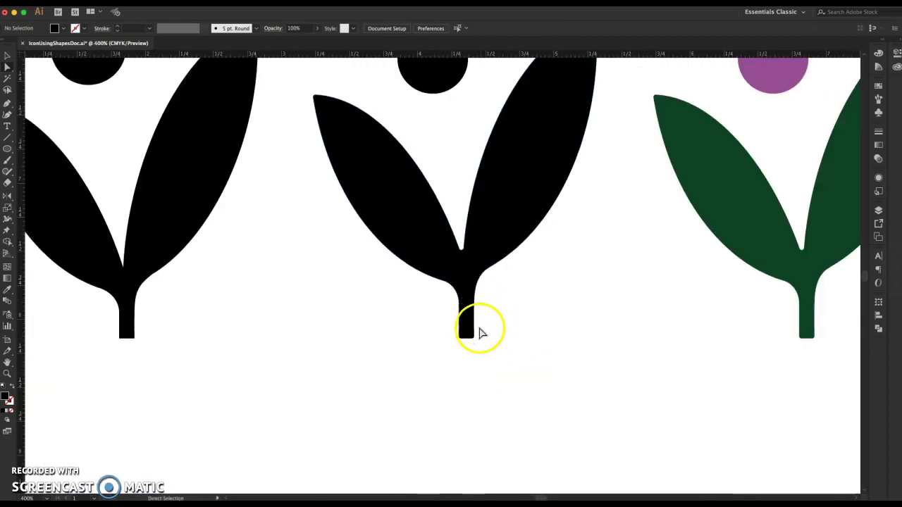
scroll(351, 278, up, 5)
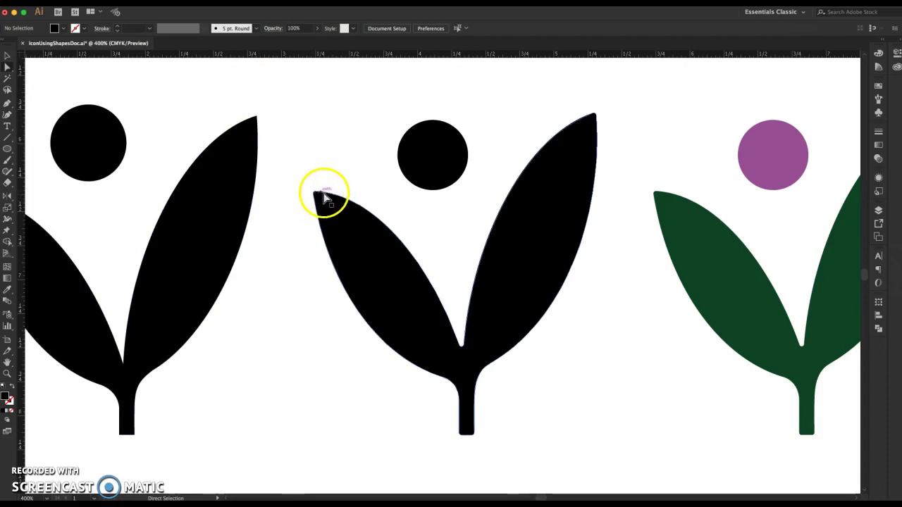
click(228, 166)
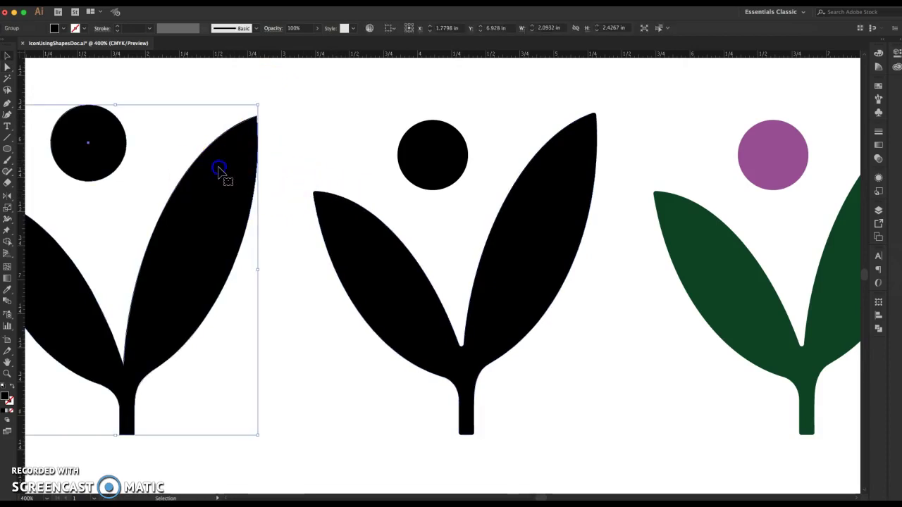
double_click(219, 169)
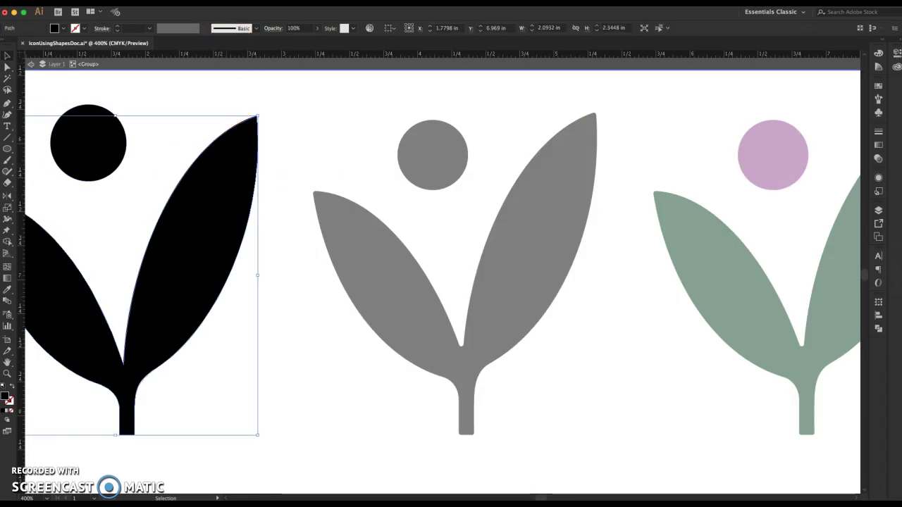
click(201, 2)
click(145, 91)
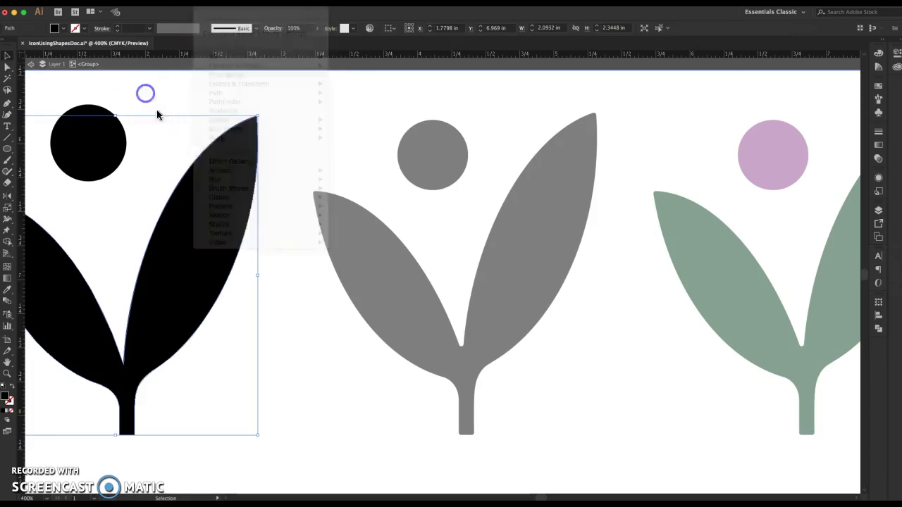
Round the right leaf's tip anchor to a 0.03 in corner, then deselect.
click(274, 121)
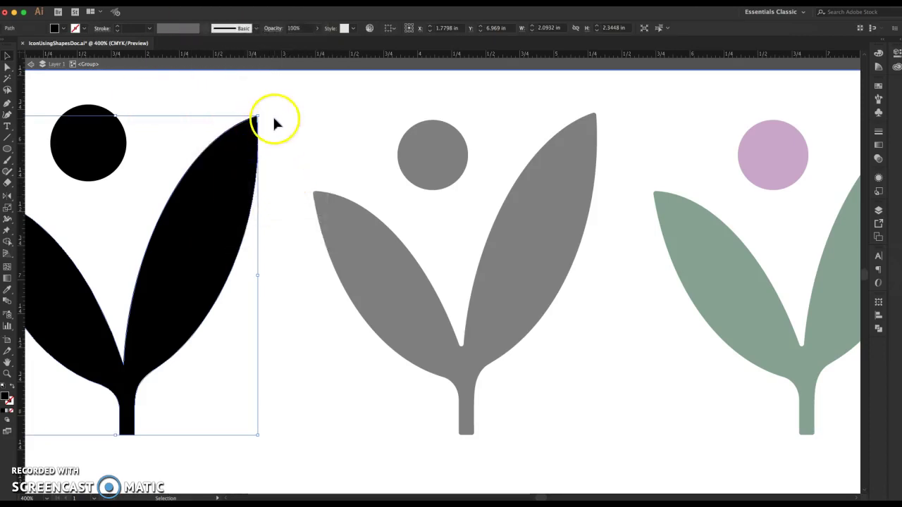
key(a)
click(256, 124)
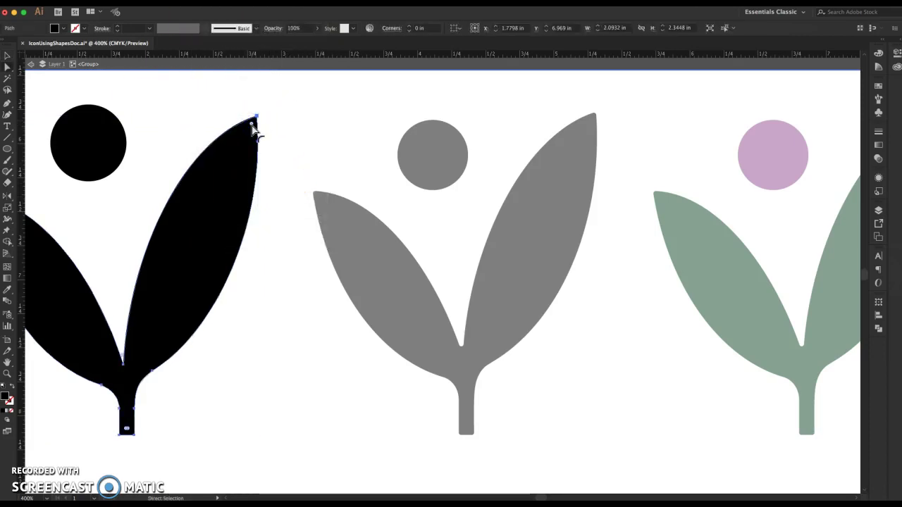
drag(255, 127, 255, 124)
key(v)
click(300, 125)
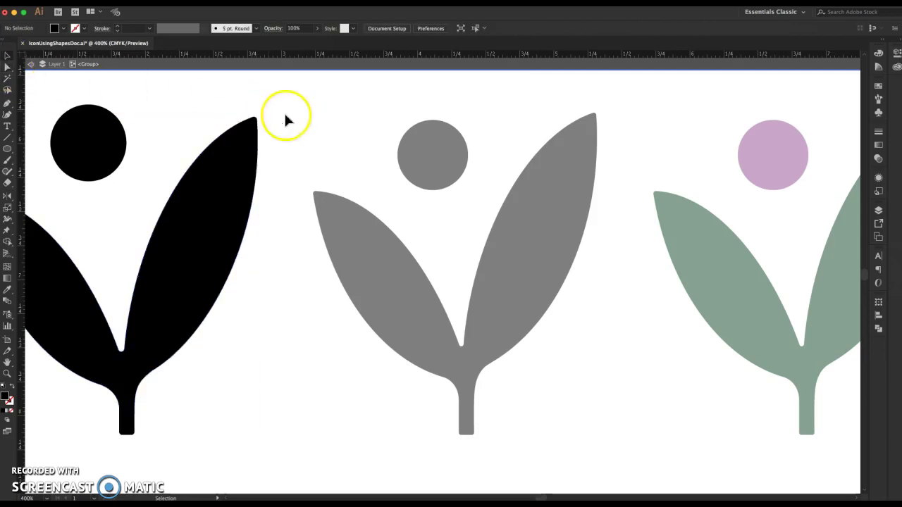
Exit isolation mode and zoom out to 200% to view all three tulips and the logo above.
scroll(299, 139, right, 3)
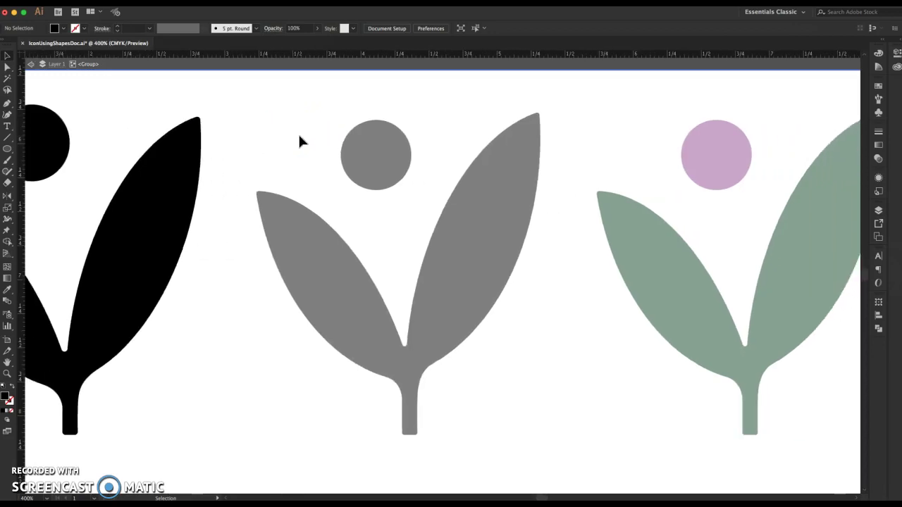
scroll(301, 141, right, 5)
double_click(456, 141)
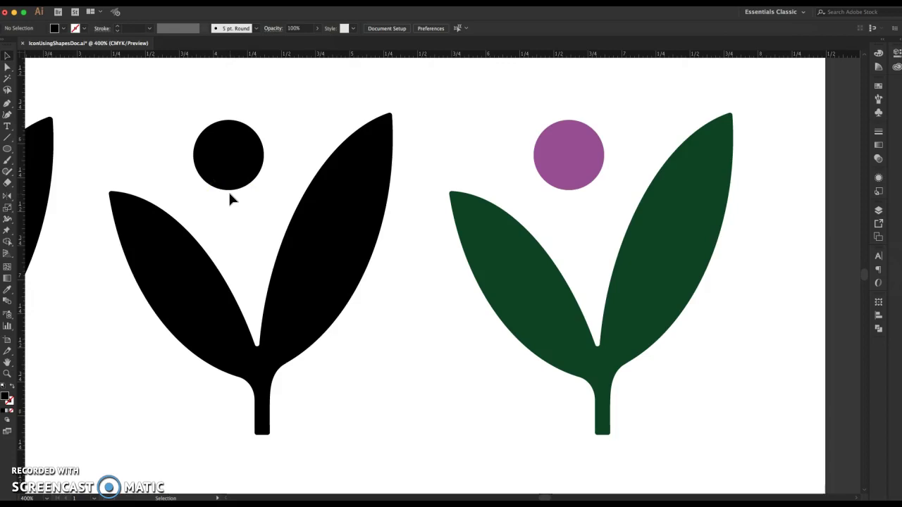
key(super+minus)
key(super+minus)
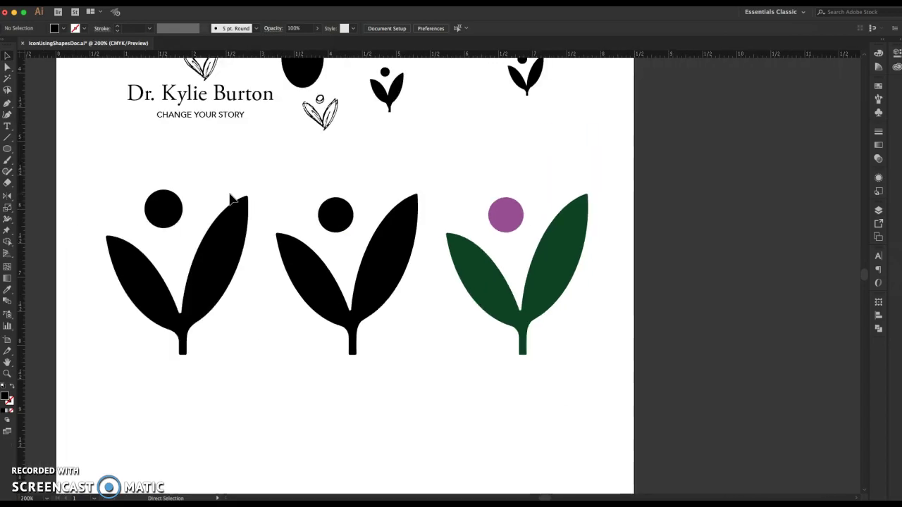
key(v)
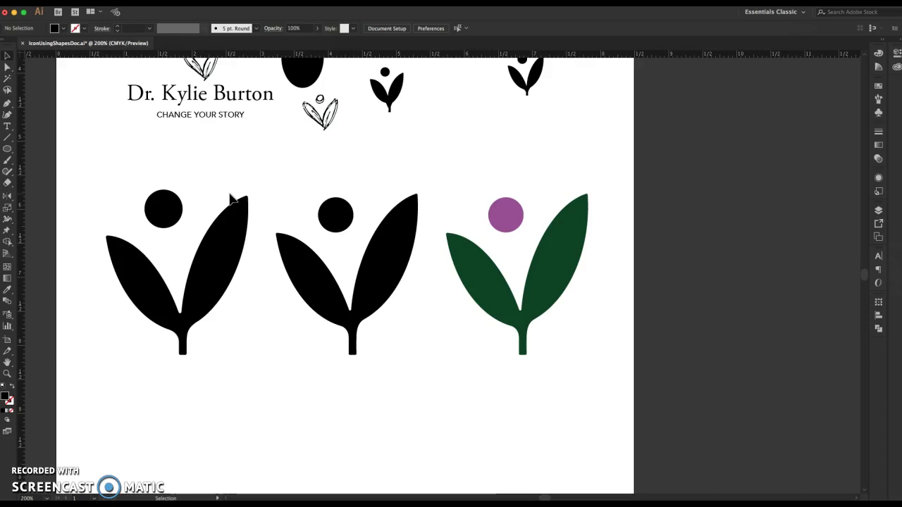
scroll(231, 196, up, 2)
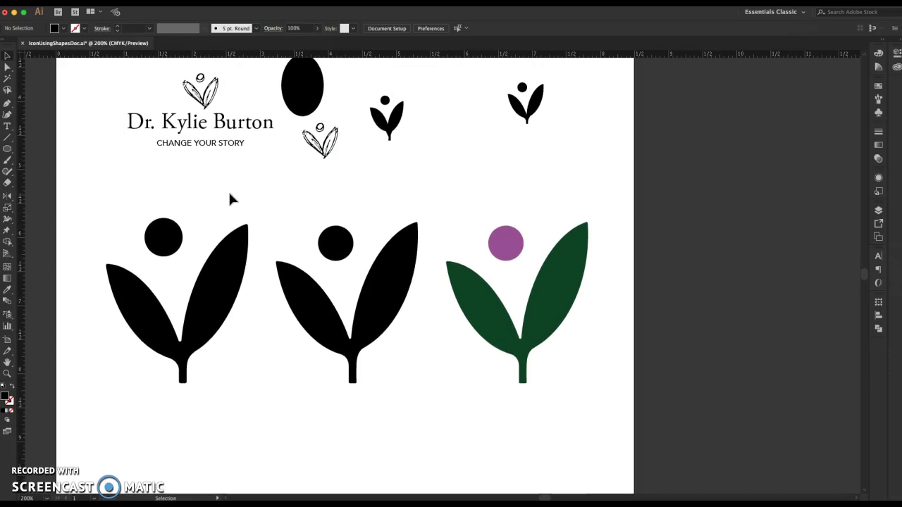
scroll(230, 196, up, 1)
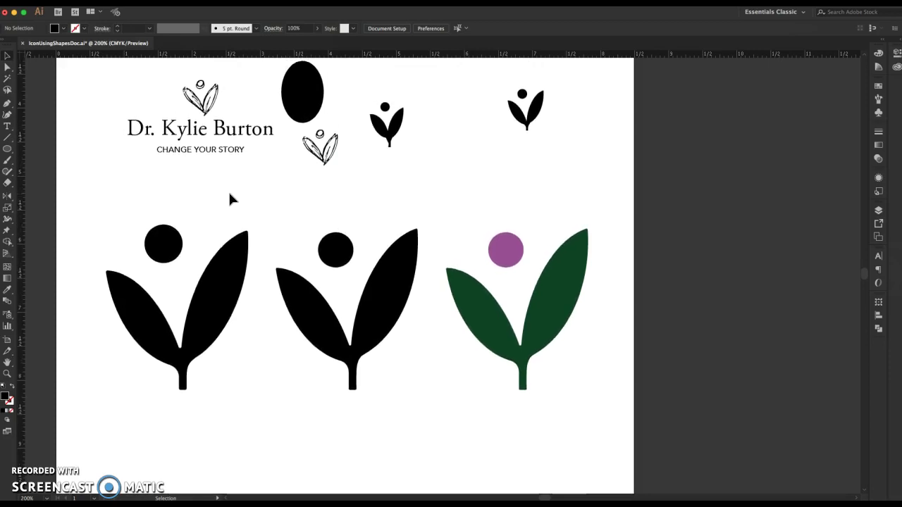
scroll(229, 195, up, 1)
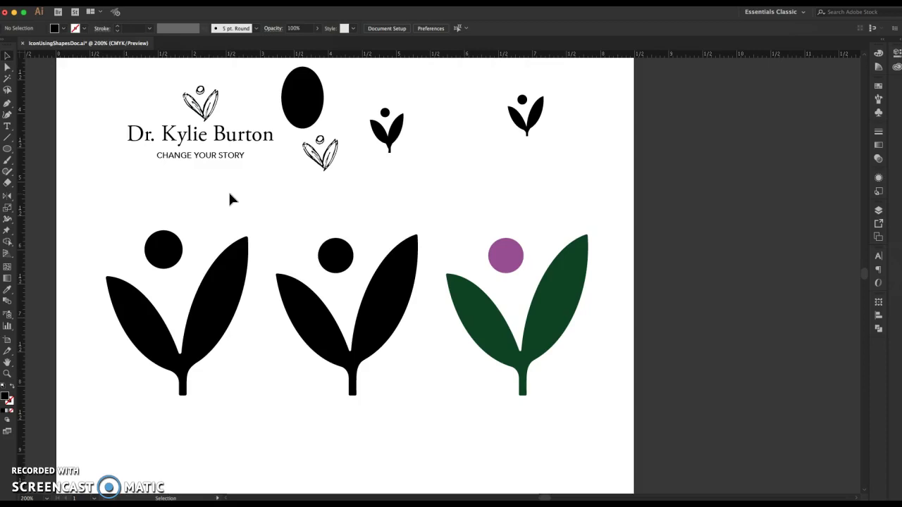
click(229, 309)
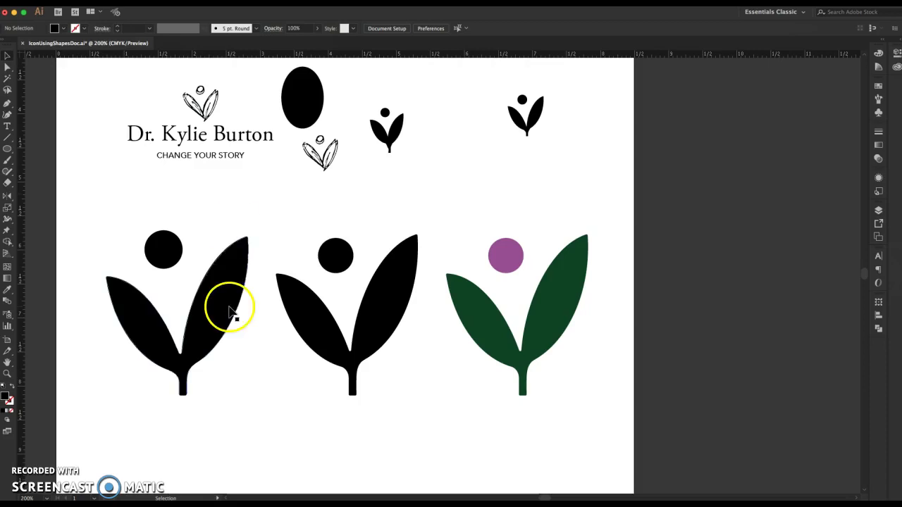